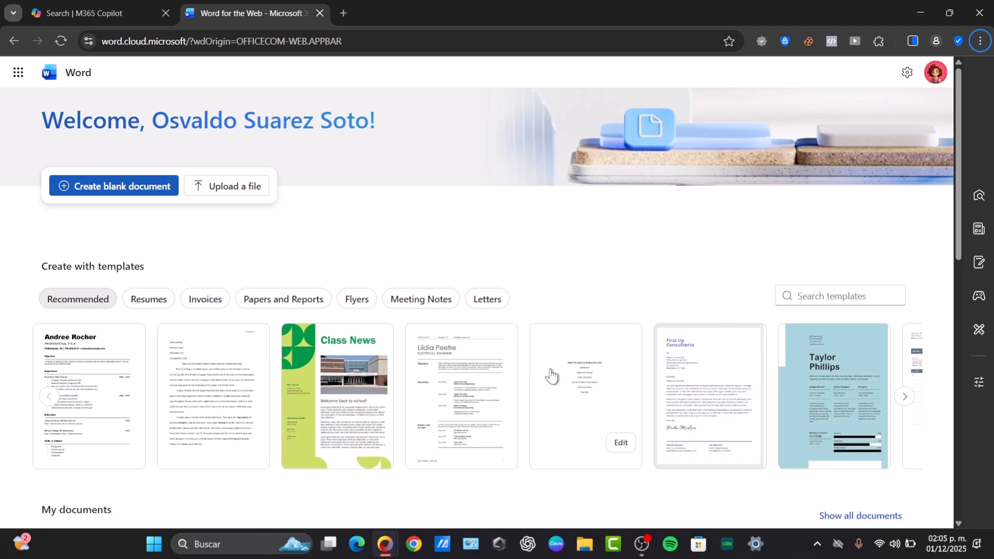
- Create a new document from the First Up Consultants reference letter template and go to its closing section
left_click(621, 362)
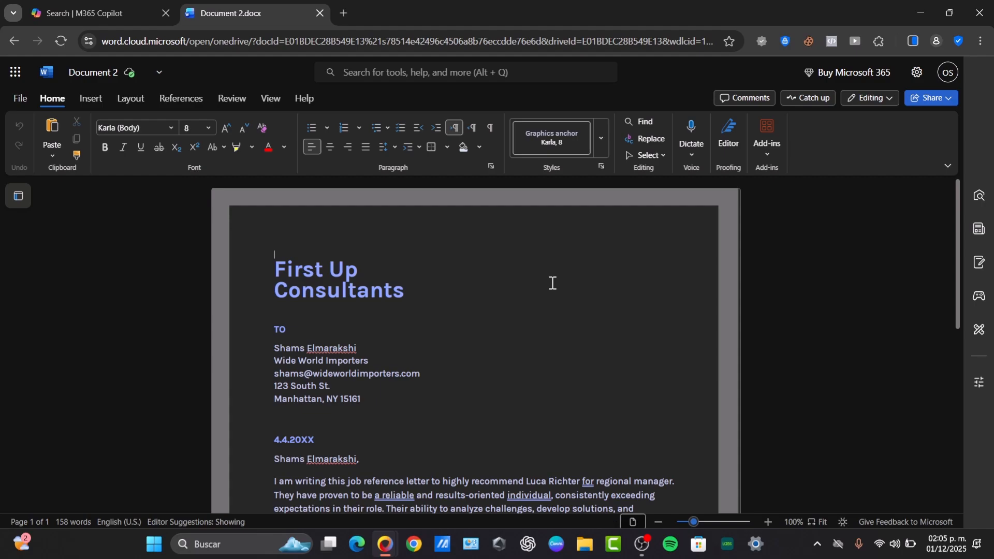
scroll(552, 283, "down", 10)
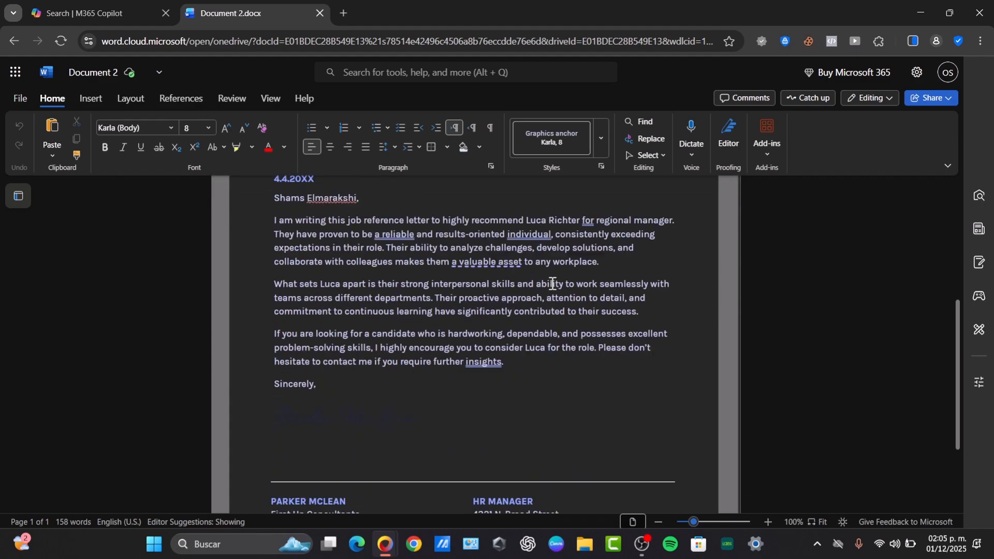
left_click(431, 297)
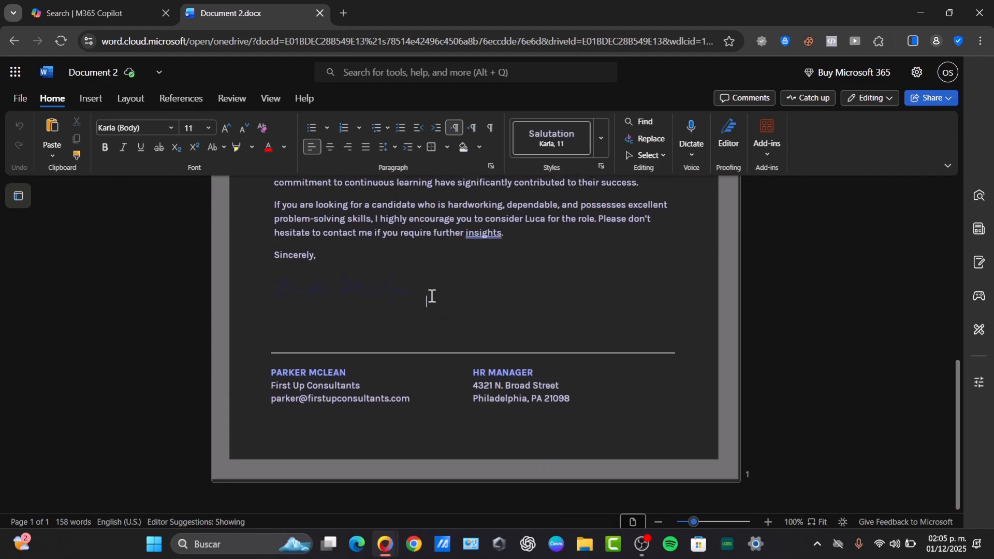
- Delete the existing signature picture below "Sincerely,"
left_click(335, 293)
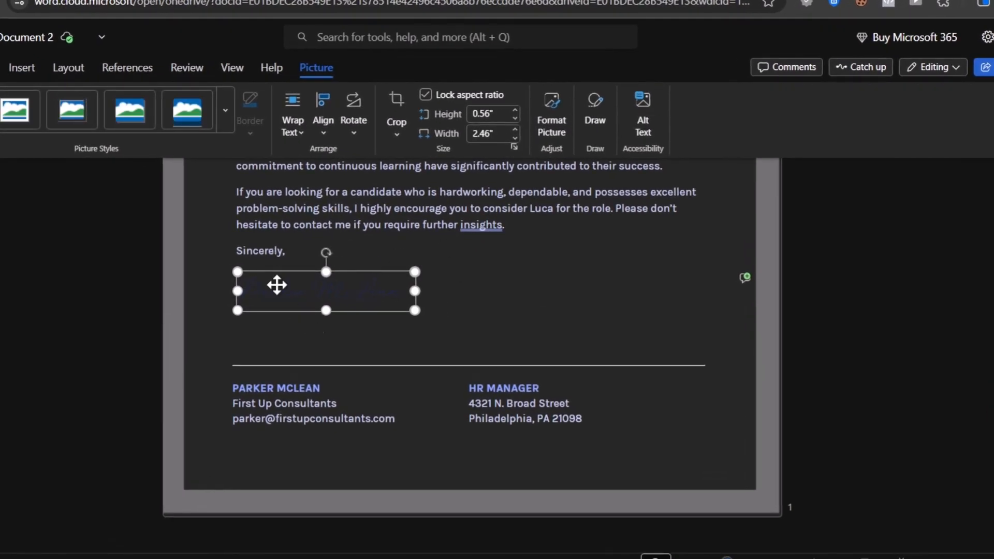
left_click(943, 4)
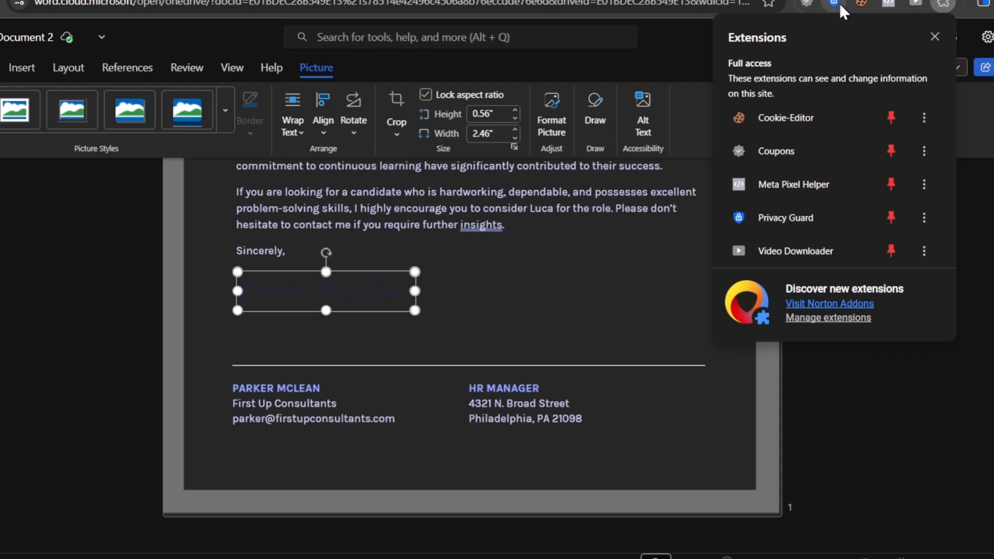
left_click(394, 286)
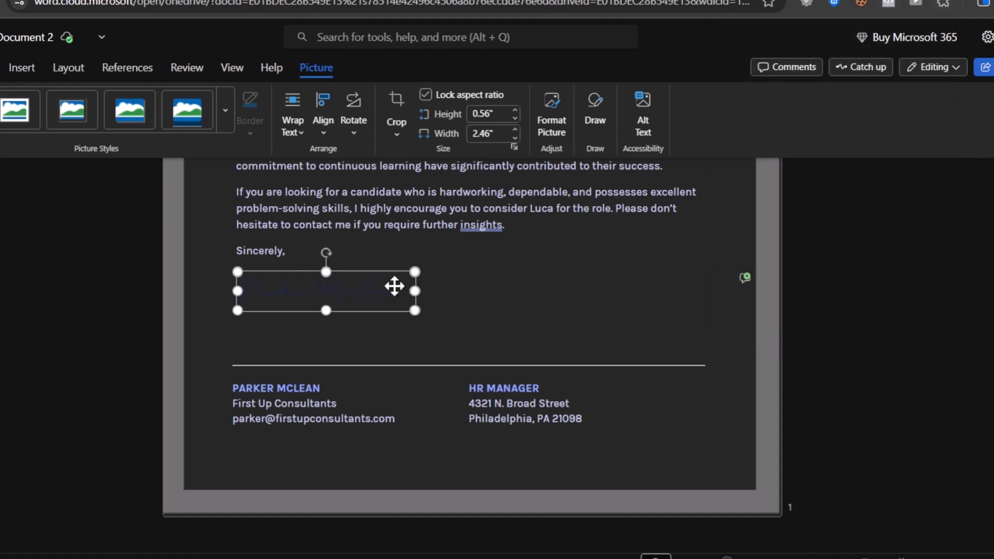
key("Delete")
- Adjust the blank lines below "Sincerely," to leave room for a signature above the divider line
left_click(288, 258)
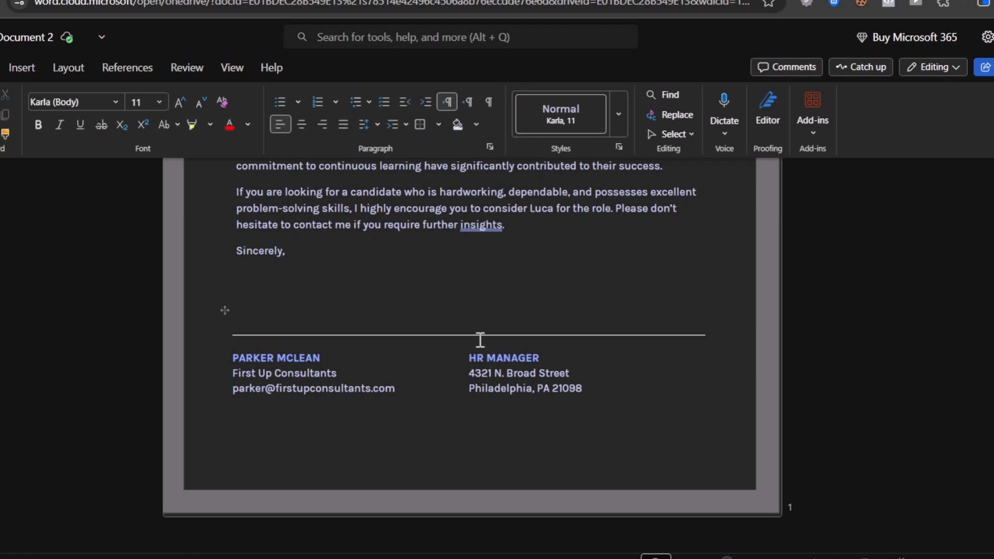
key("Return")
left_click(254, 302)
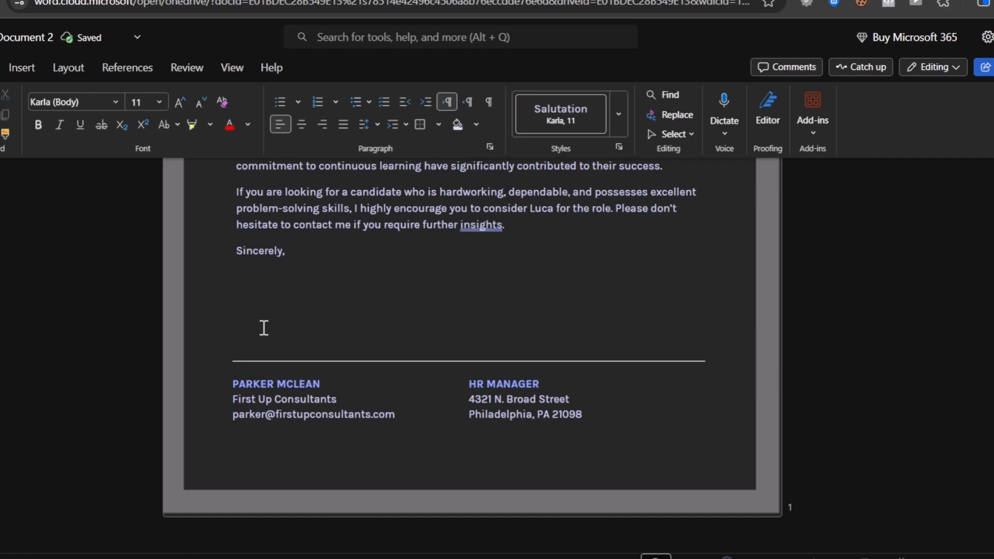
key("BackSpace")
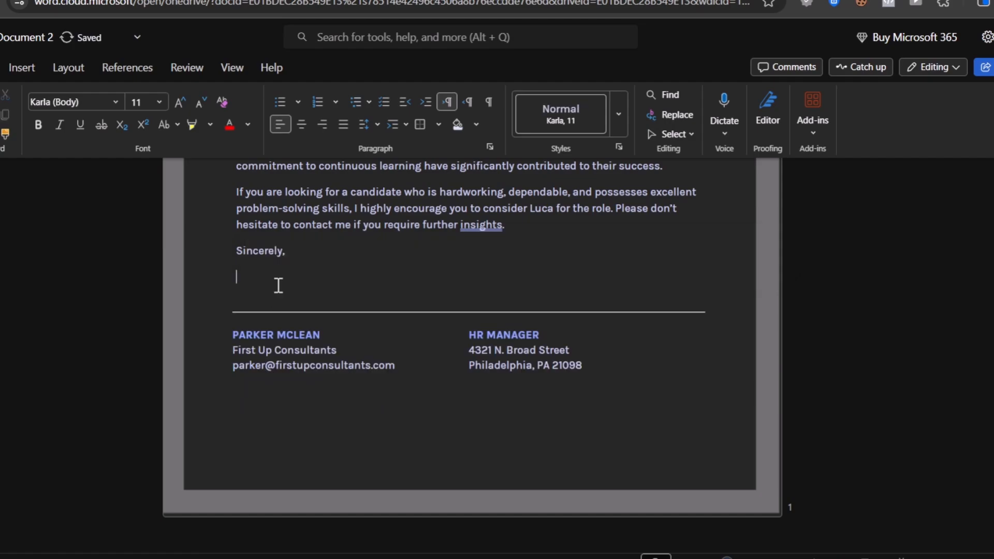
key("Return")
key("Return")
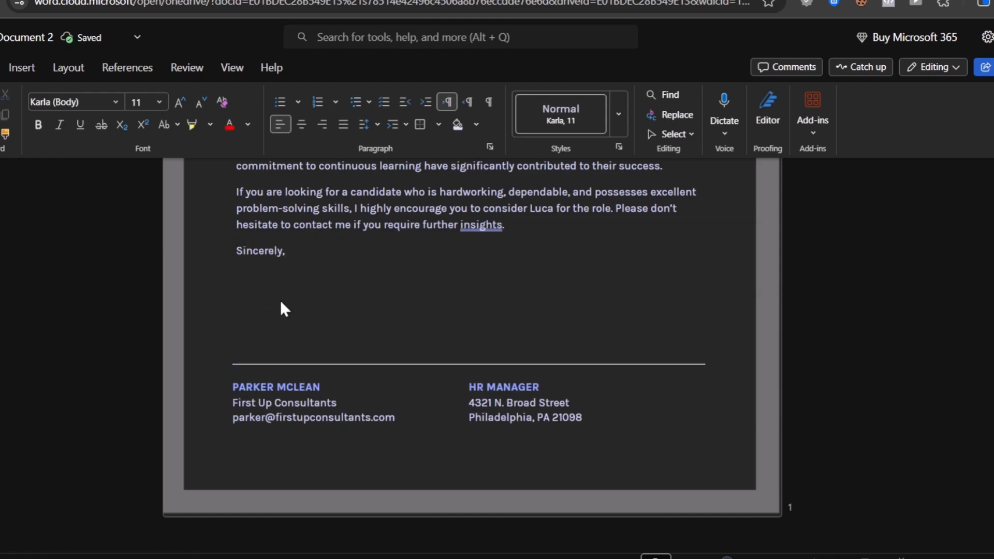
left_click(457, 351)
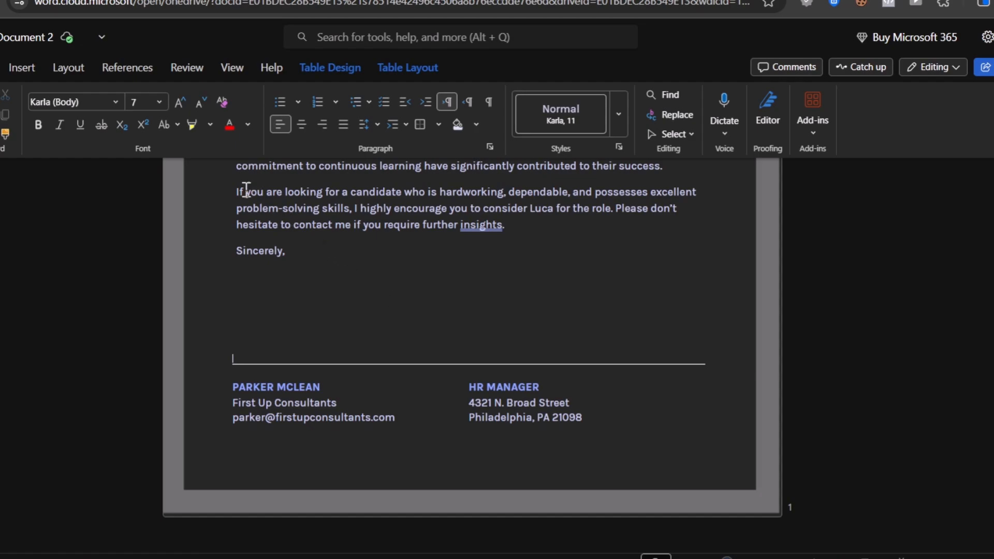
left_click(23, 68)
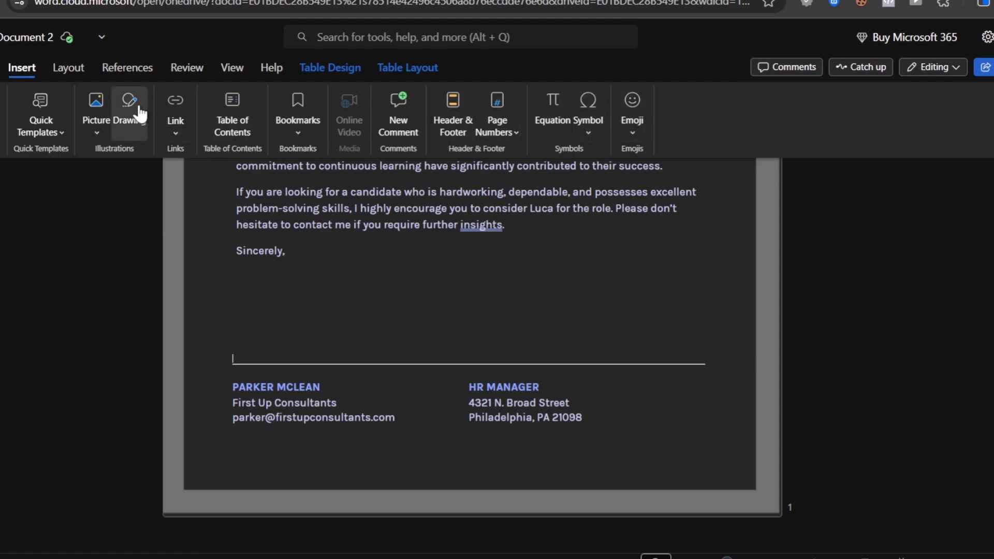
left_click(96, 135)
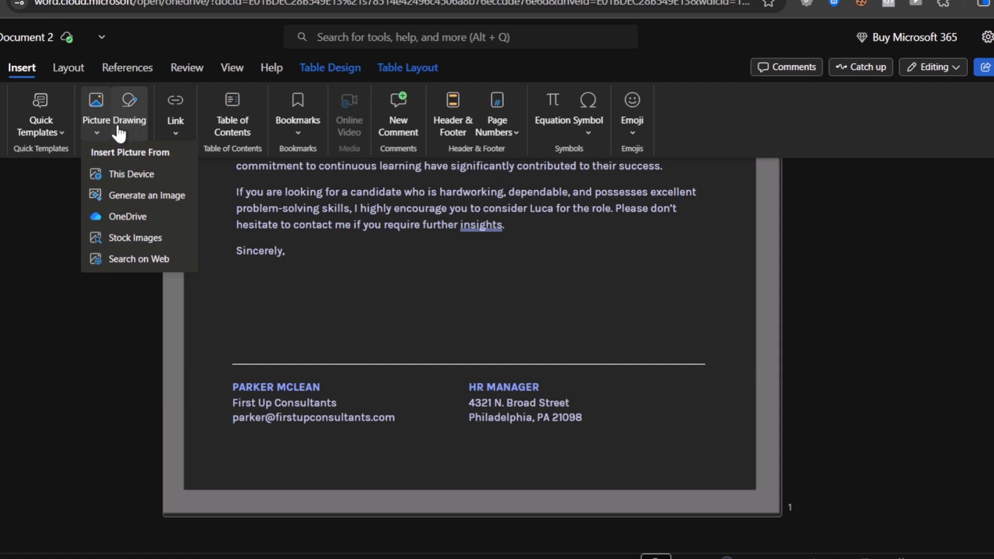
left_click(39, 186)
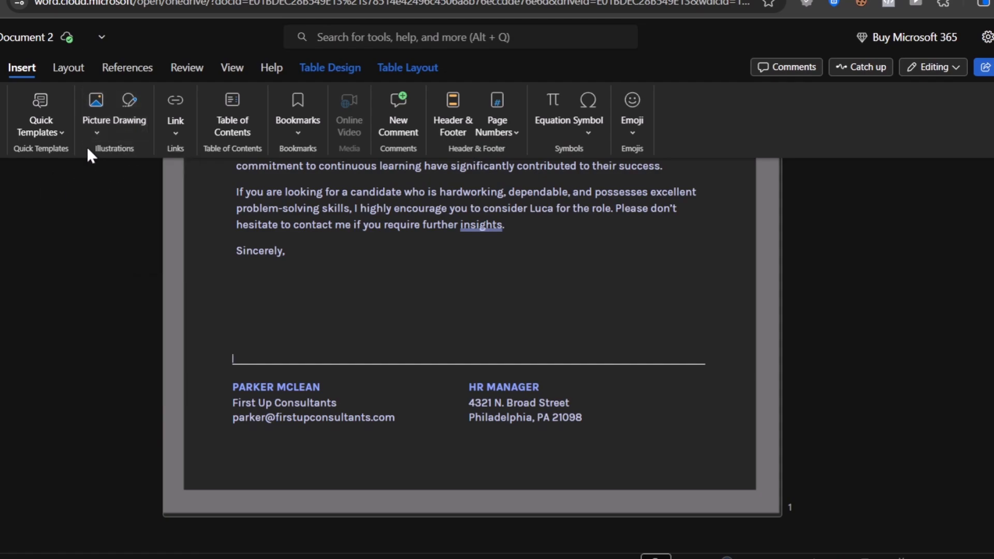
left_click(177, 135)
left_click(182, 138)
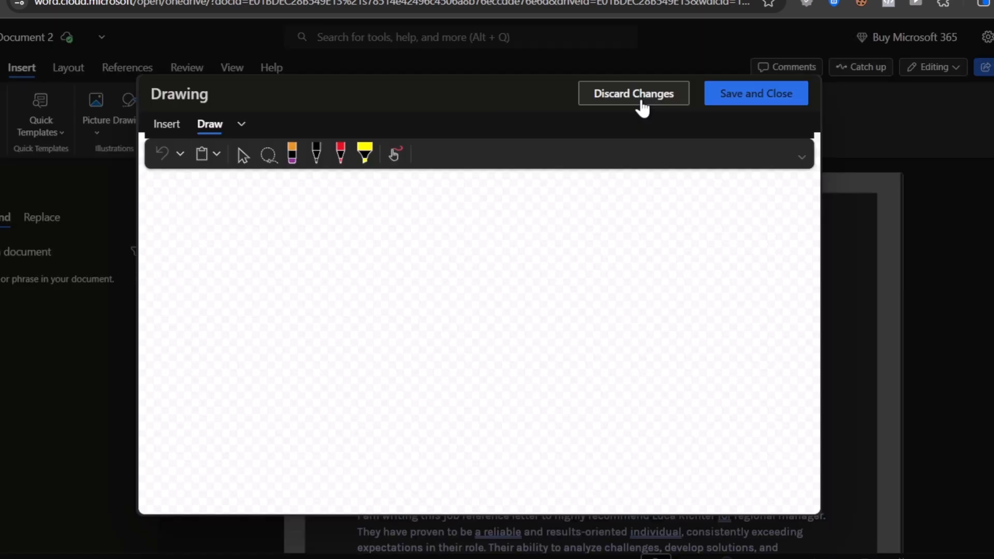
left_click(634, 96)
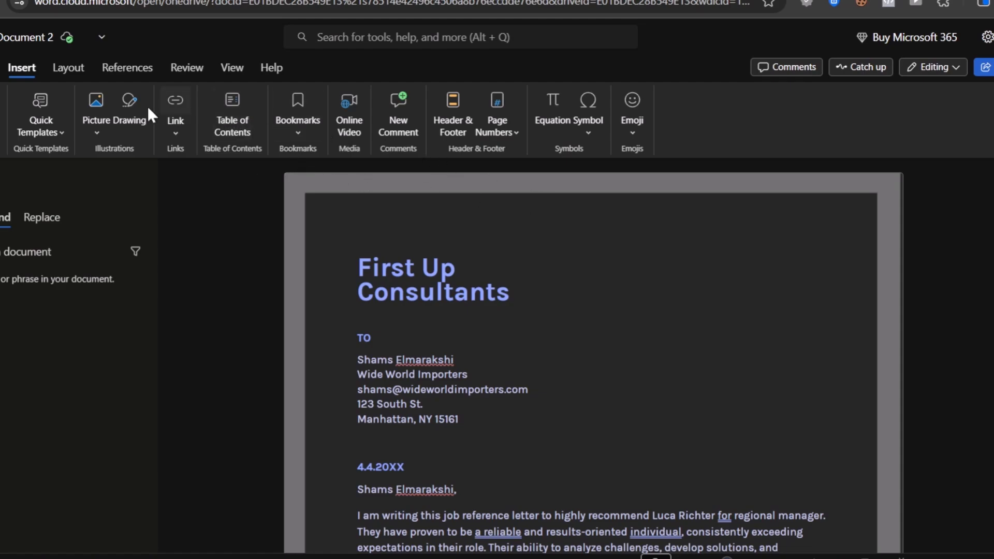
- Start a new drawing in the letter, choose the black pen and enable Draw with Touch
left_click(125, 118)
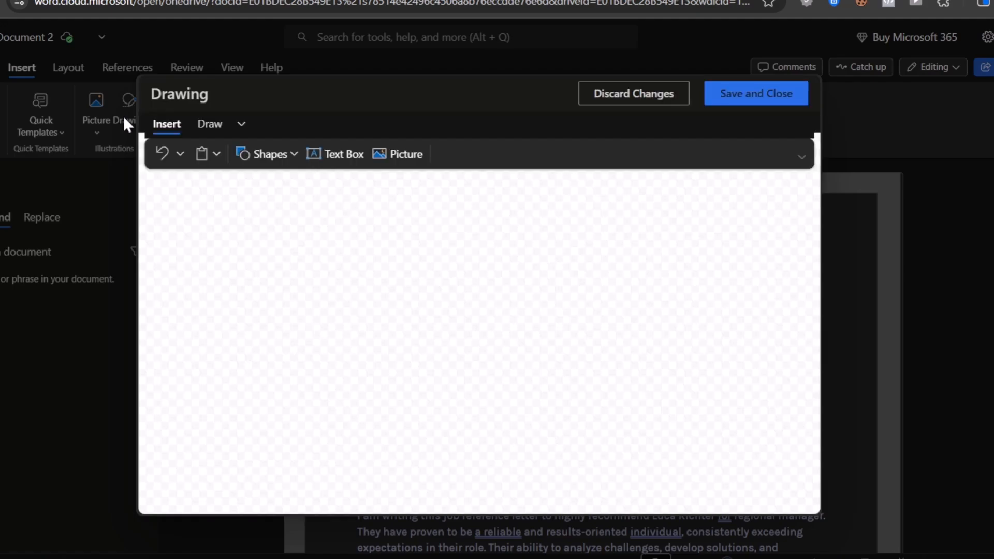
left_click(213, 123)
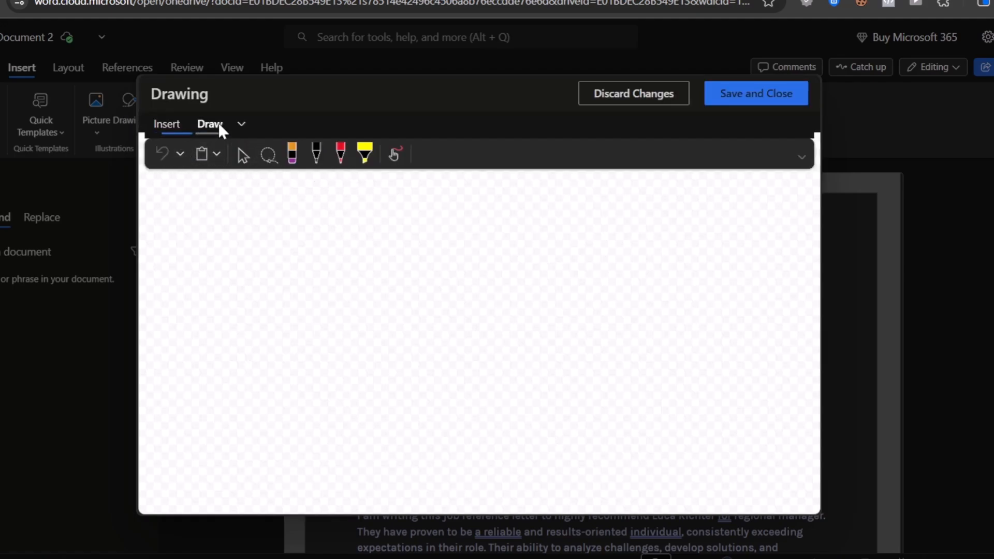
left_click(312, 159)
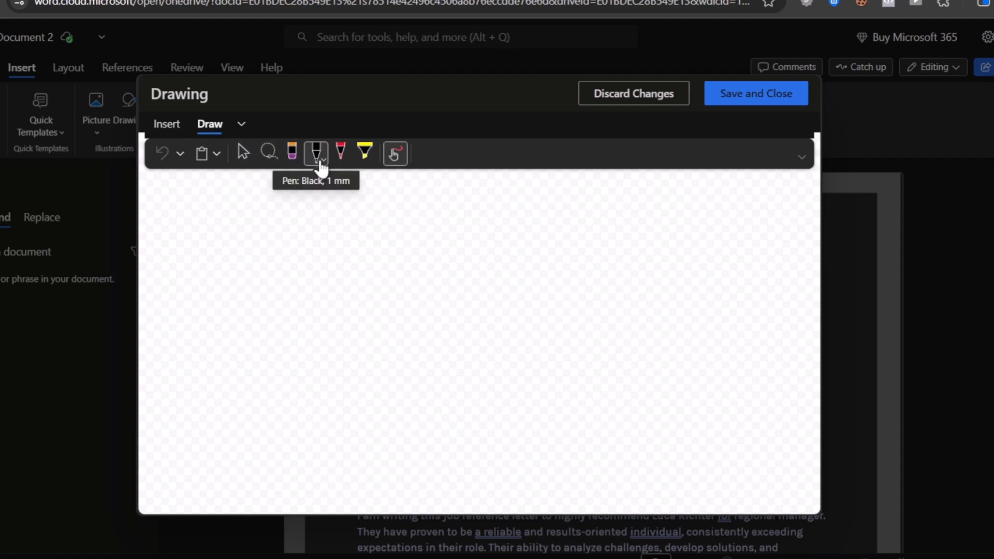
left_click(397, 162)
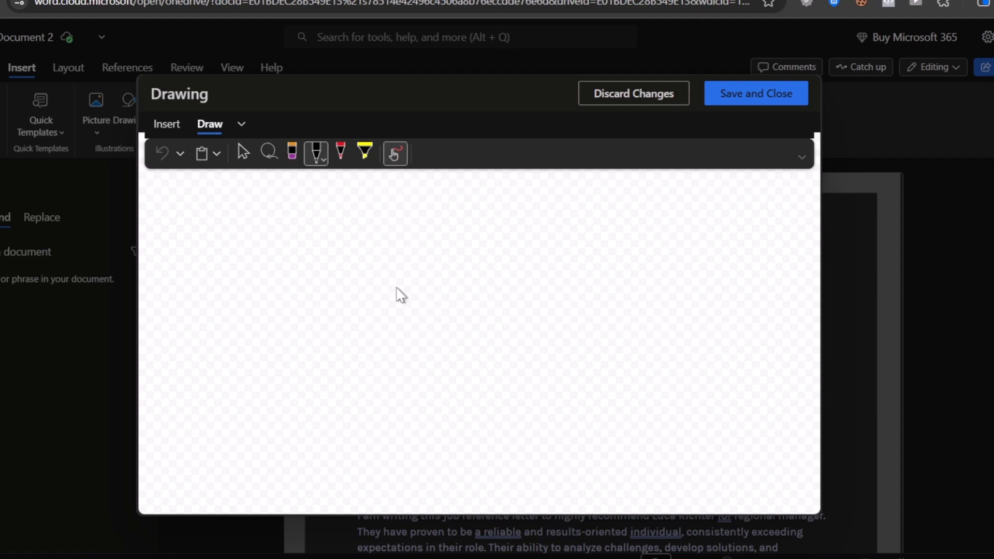
left_click(398, 158)
- Draw a freehand signature in black ink with a short underline stroke, and save the drawing into the letter
left_click_drag(387, 308, 762, 453)
left_click(317, 155)
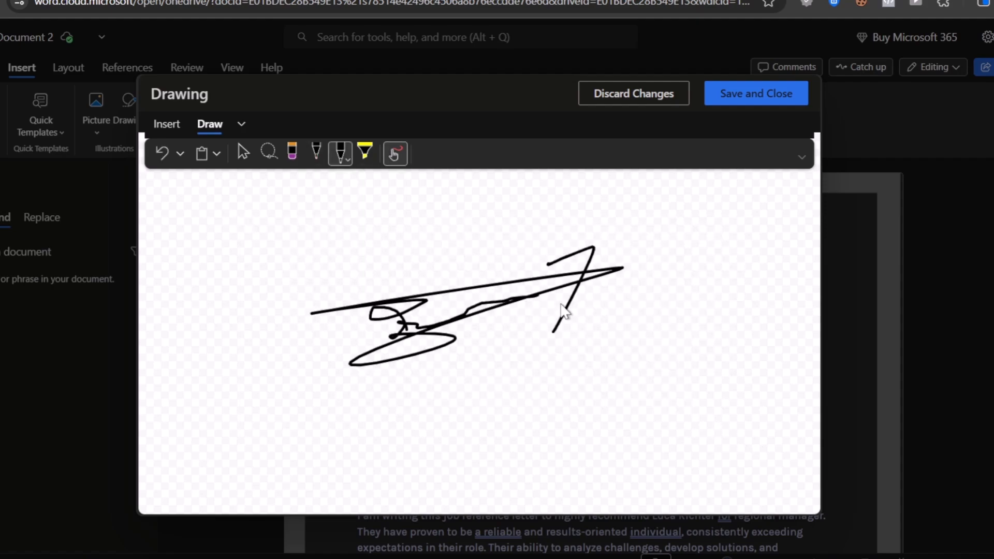
left_click_drag(579, 298, 477, 329)
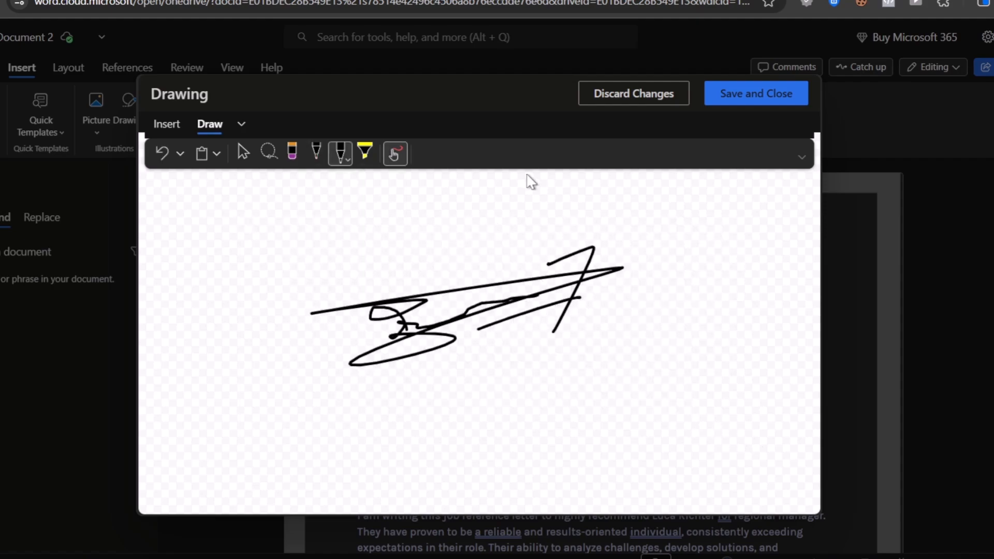
left_click(778, 109)
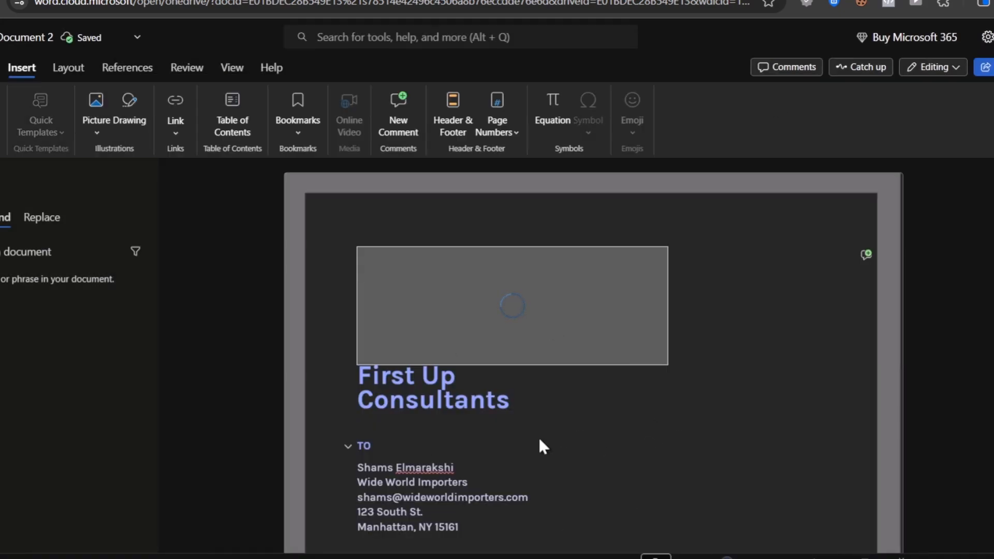
- Try to reposition the signature drawing inserted above the "First Up Consultants" heading
scroll(745, 328, "down", 3)
scroll(673, 358, "up", 3)
mouse_move(564, 306)
left_mouse_down()
mouse_move(666, 455)
mouse_move(609, 363)
left_mouse_up()
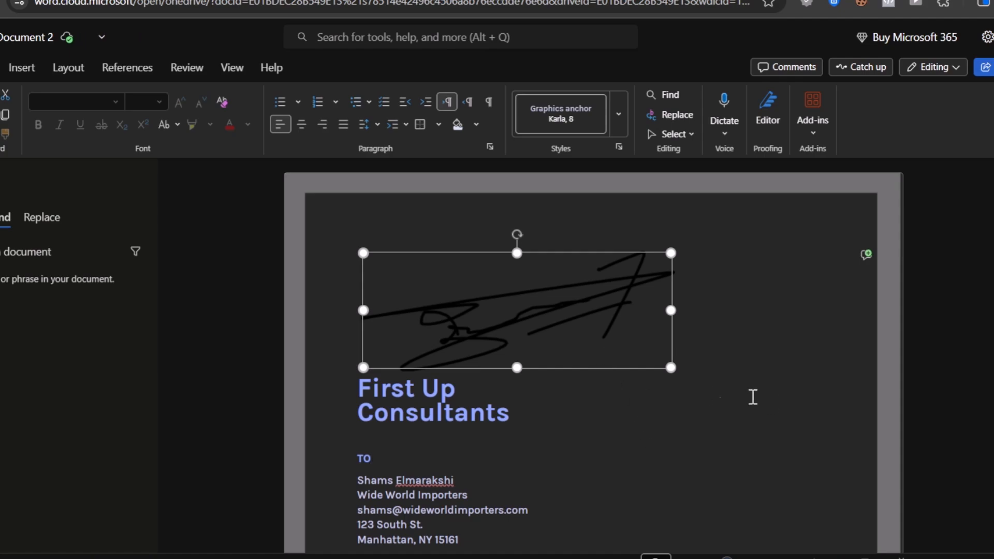
left_click(741, 401)
mouse_move(546, 312)
left_mouse_down()
mouse_move(585, 333)
mouse_move(549, 308)
left_mouse_up()
right_click(493, 326)
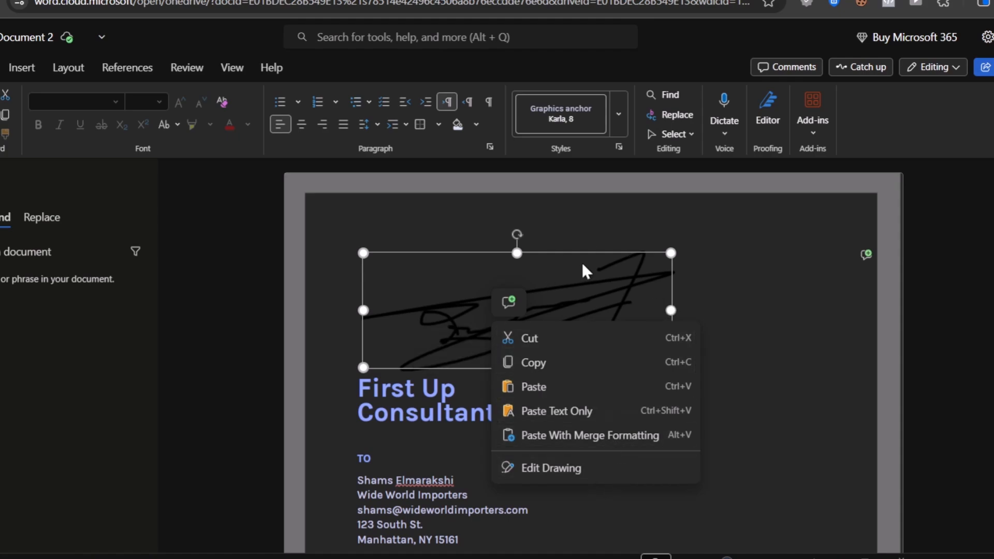
left_click(573, 318)
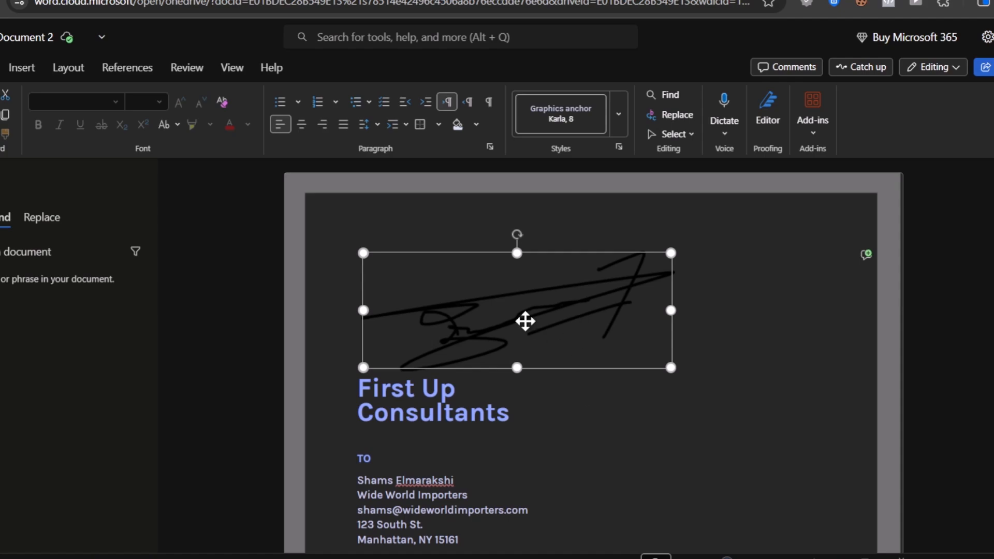
- Reopen the signature drawing for editing, shift its long stroke slightly up and its 7-shaped stroke slightly left, and save it
right_click(526, 323)
left_click(589, 480)
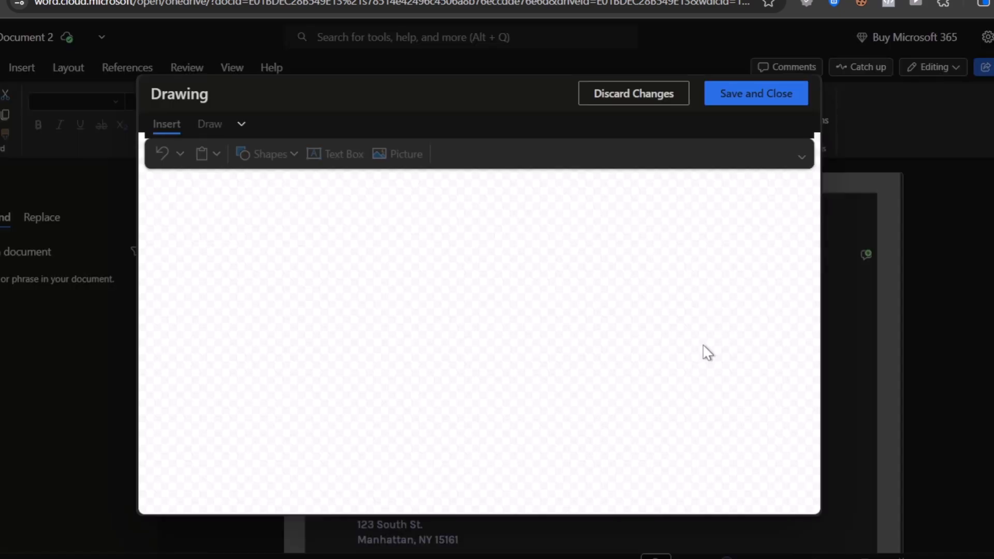
mouse_move(491, 332)
left_mouse_down()
mouse_move(503, 342)
mouse_move(470, 332)
mouse_move(484, 345)
mouse_move(547, 347)
left_mouse_up()
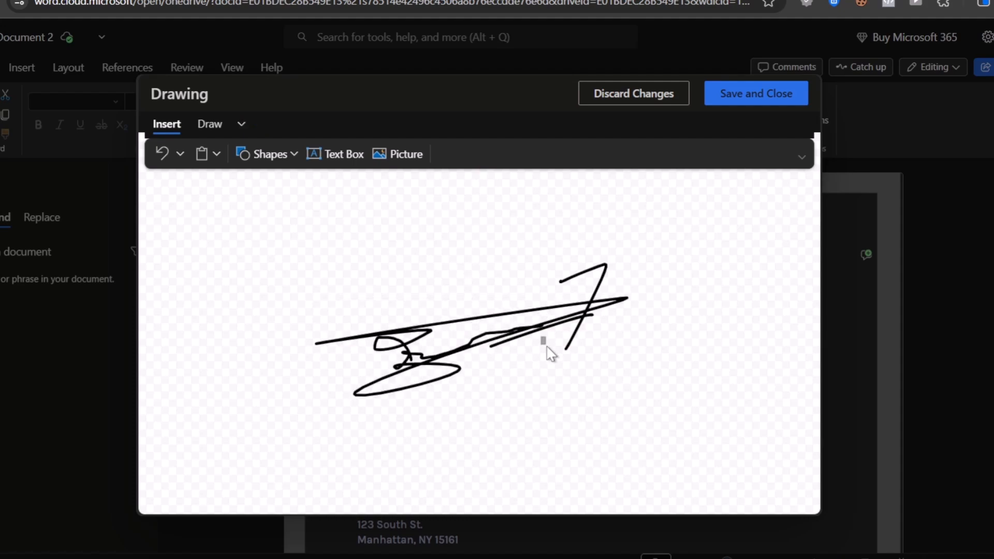
left_click(504, 316)
left_click_drag(492, 315, 491, 298)
mouse_move(604, 263)
left_mouse_down()
mouse_move(583, 262)
mouse_move(595, 259)
left_mouse_up()
left_click(655, 256)
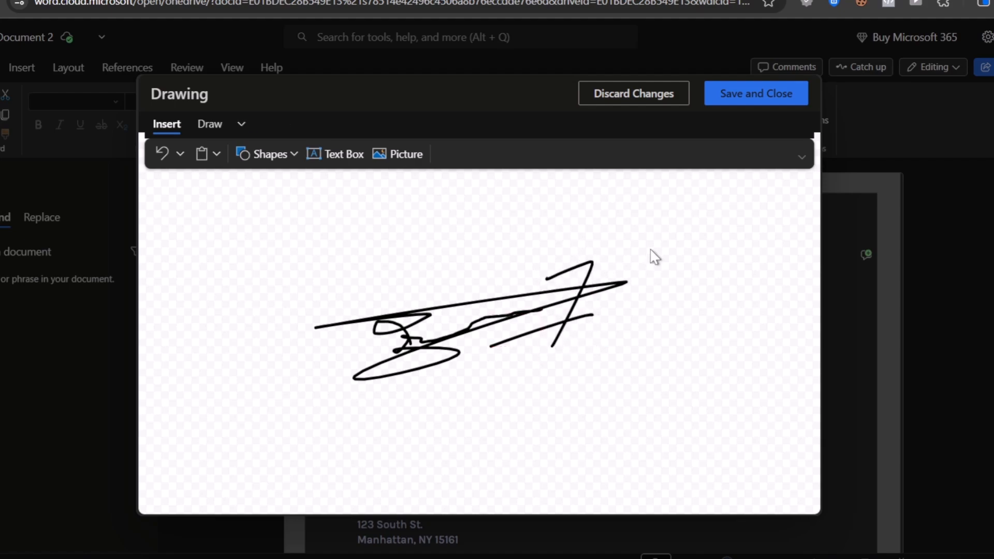
left_click(759, 96)
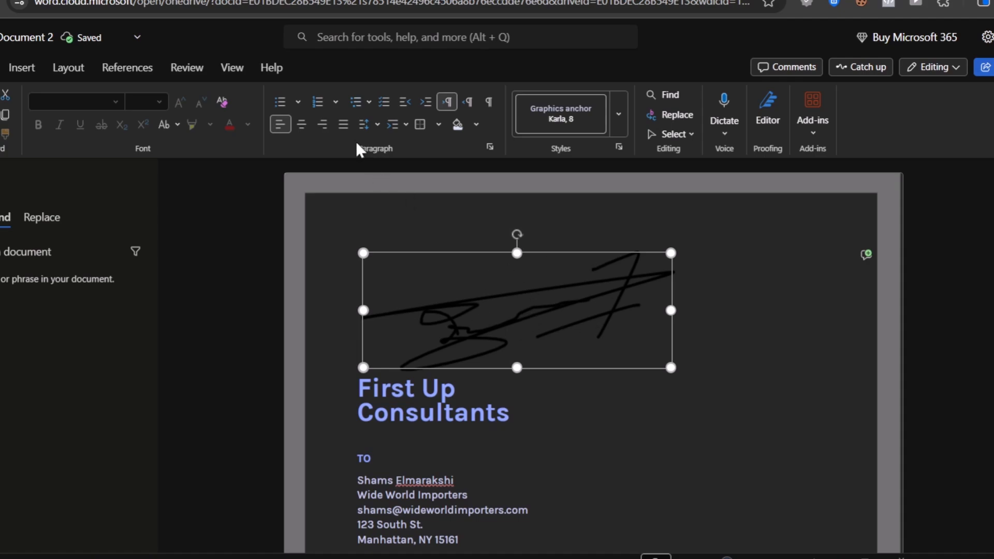
- Center the signature drawing and move it from the top of the letter to the blank space below "Sincerely,"
left_click(322, 125)
left_click(302, 126)
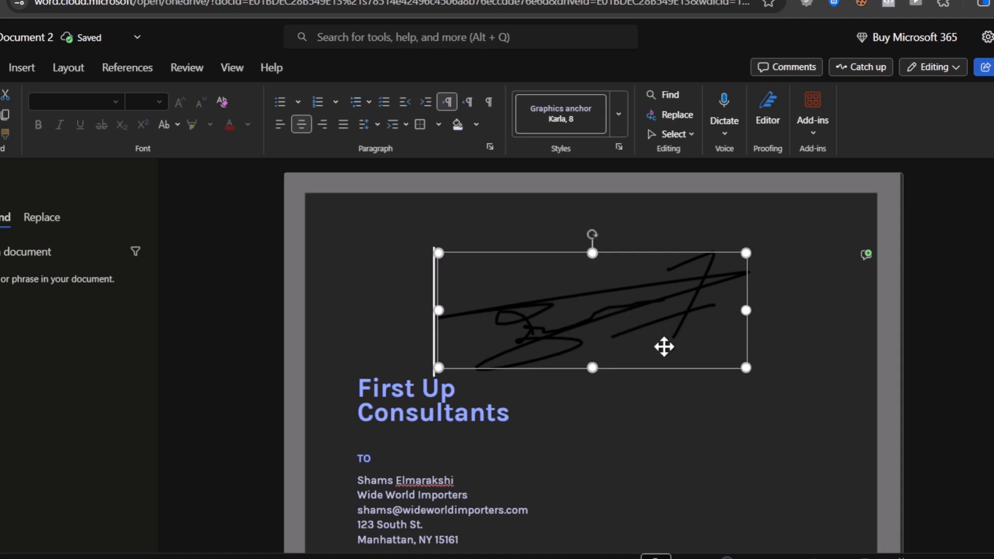
scroll(659, 335, "down", 6)
scroll(595, 486, "down", 3)
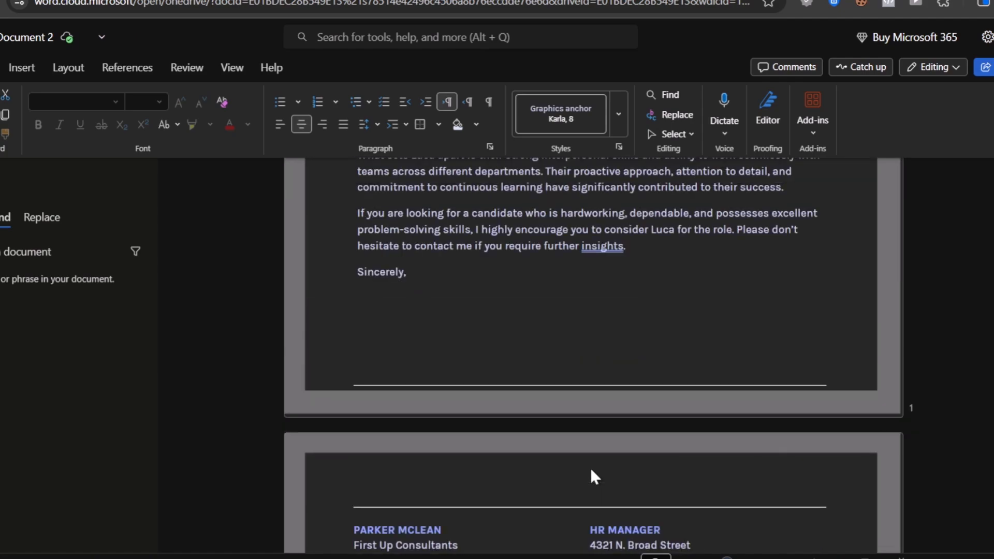
key("ctrl+v")
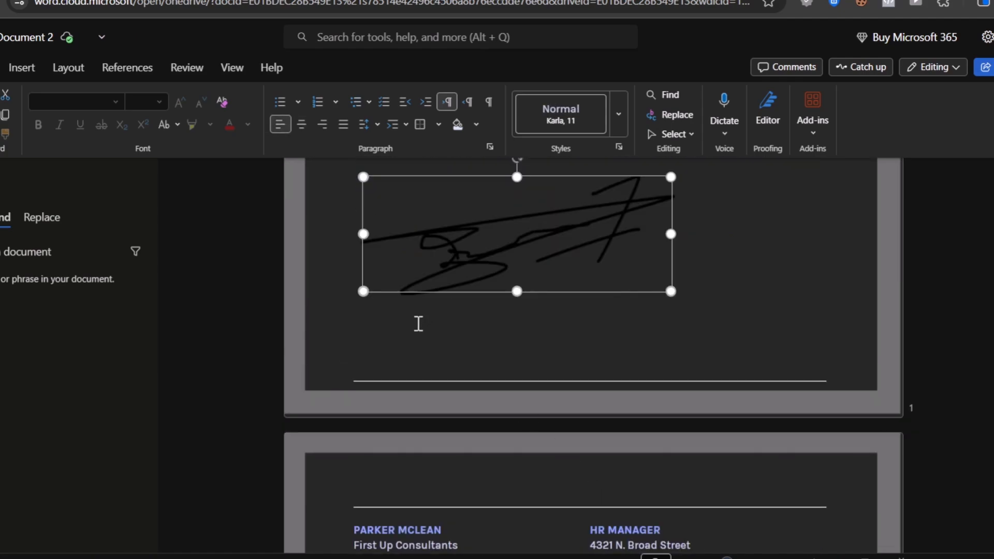
- Center the signature drawing below "Sincerely," and scale it down from its corner
scroll(539, 322, "up", 2)
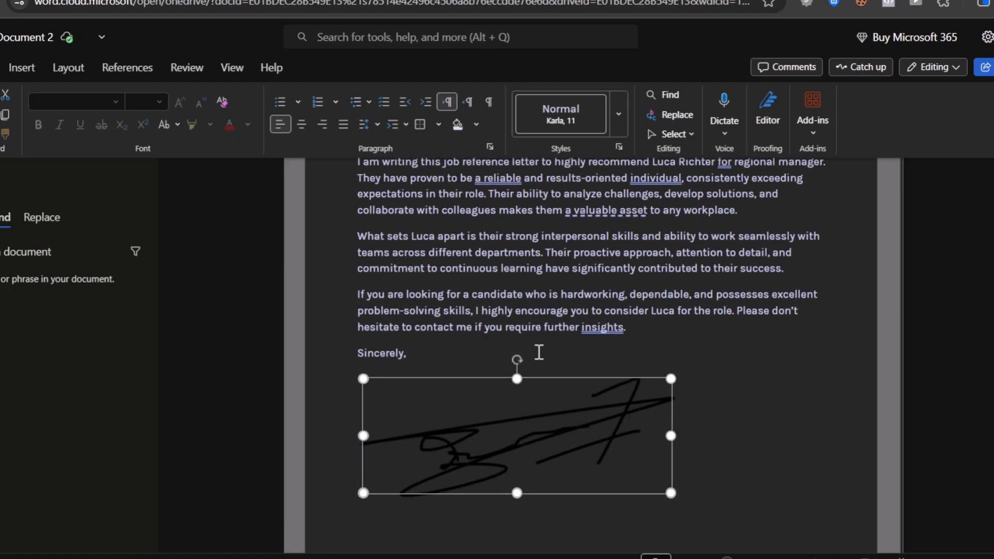
left_click(302, 128)
mouse_move(744, 492)
left_mouse_down()
mouse_move(670, 448)
mouse_move(578, 414)
mouse_move(577, 425)
left_mouse_up()
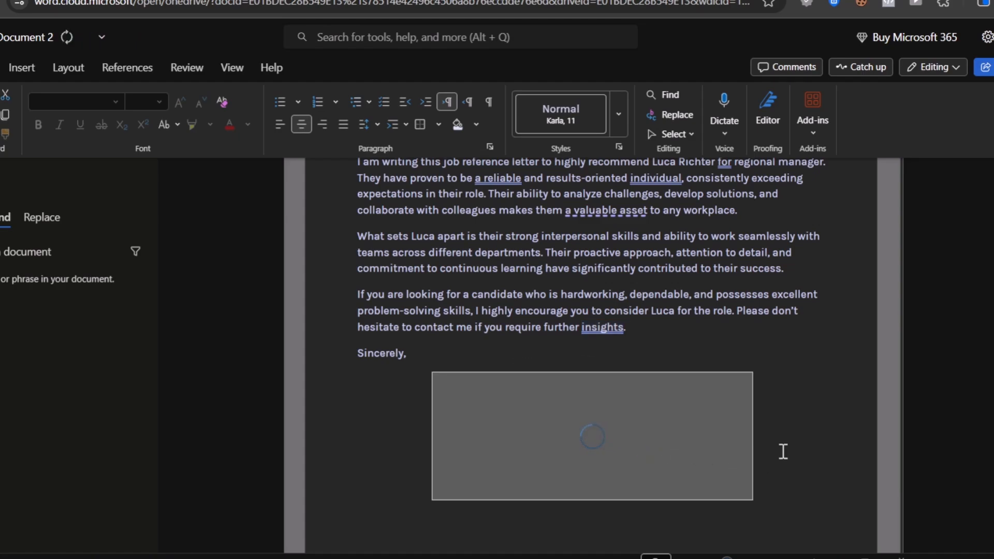
scroll(780, 450, "down", 4)
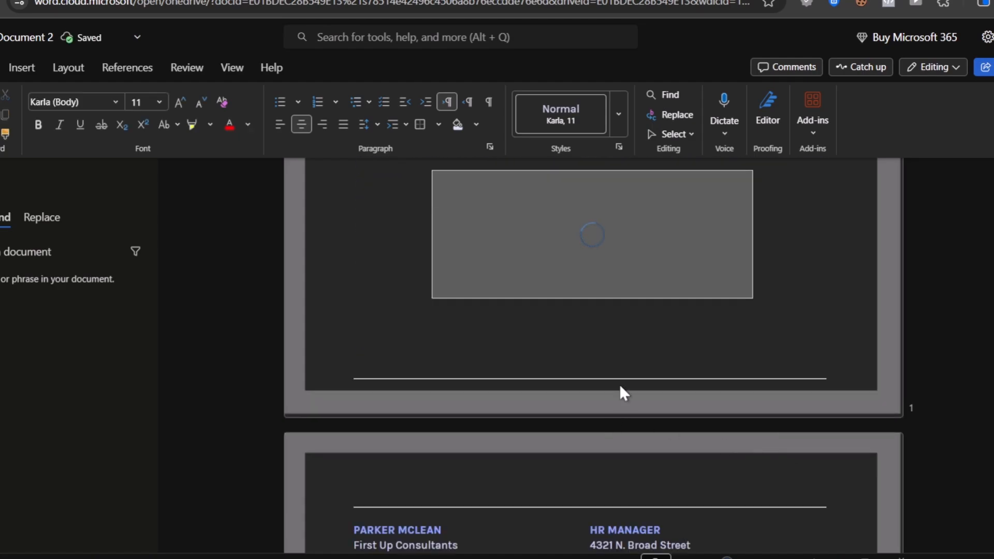
- Select the signature drawing below "Sincerely," and adjust the line spacing of its paragraph
scroll(646, 448, "down", 4)
scroll(645, 455, "up", 4)
left_click(600, 459)
left_click(602, 388)
scroll(632, 475, "down", 8)
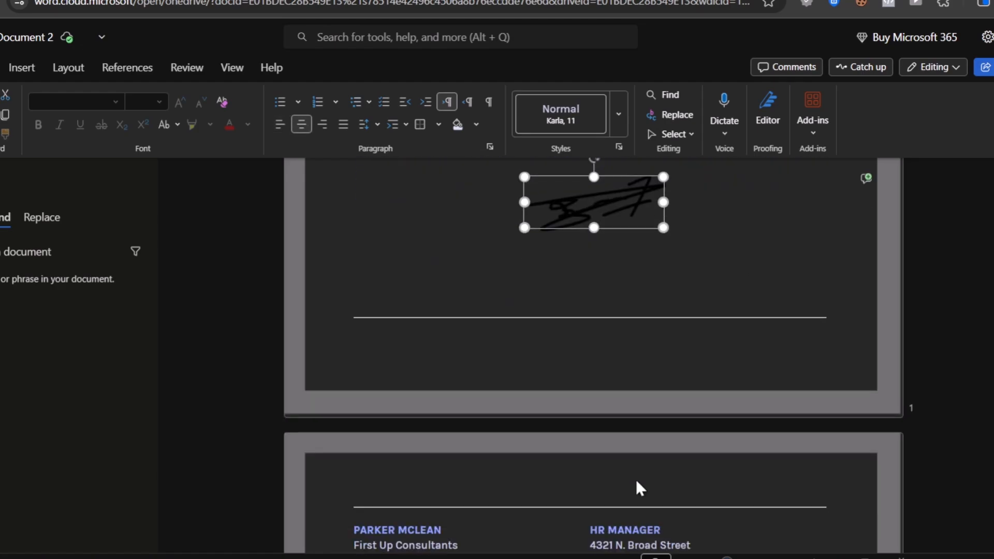
scroll(614, 397, "up", 4)
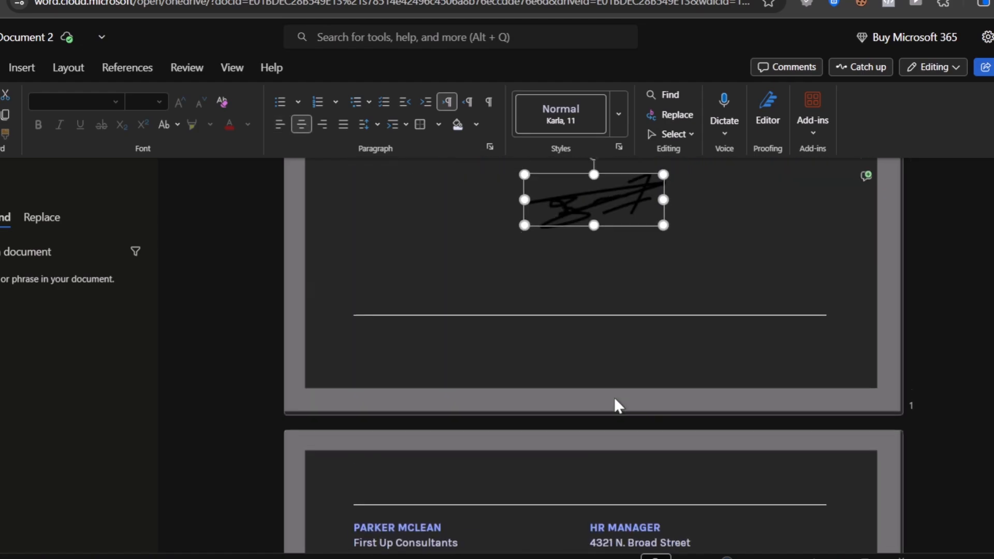
scroll(673, 318, "up", 4)
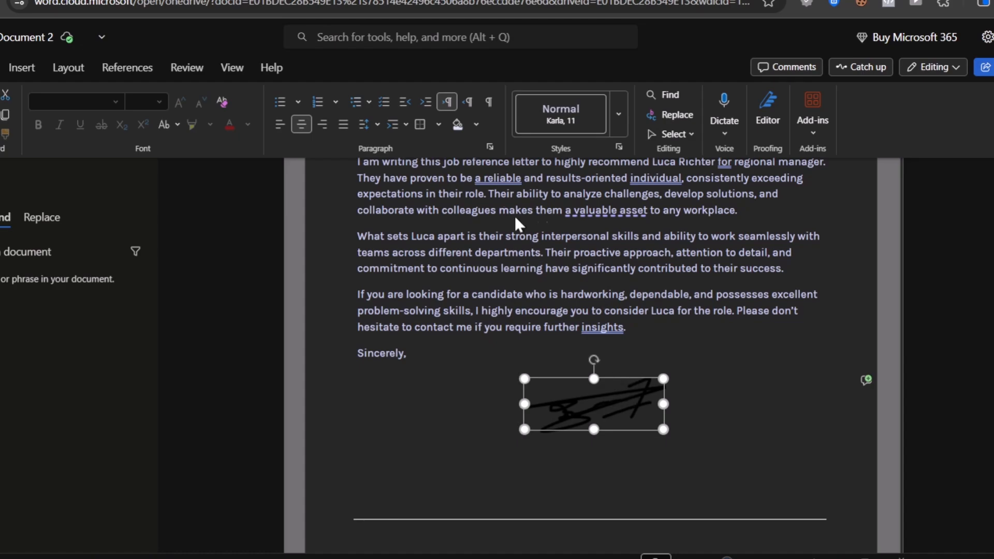
left_click(23, 68)
left_click(368, 125)
left_click(423, 169)
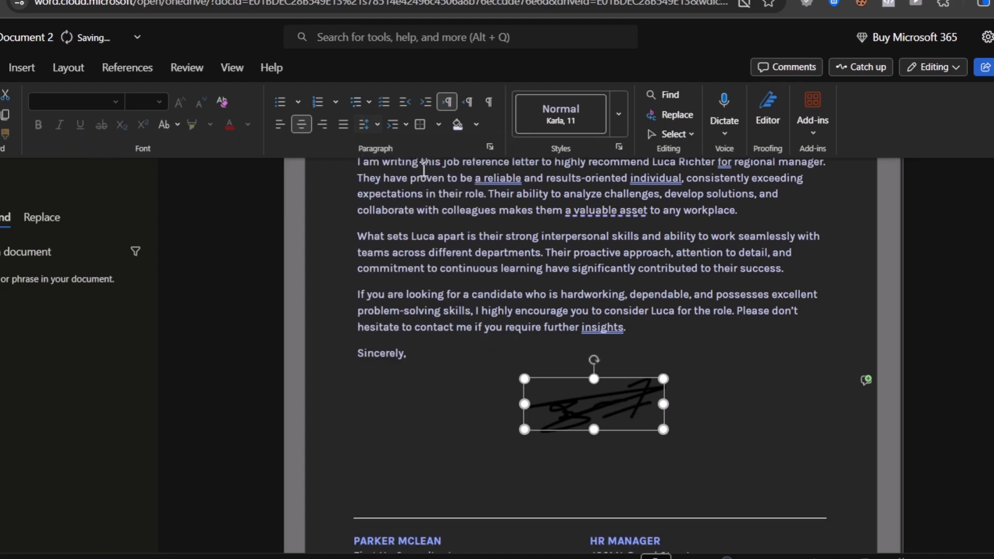
- Delete the blank line between the signature drawing and the contact block at the foot of the letter
scroll(628, 469, "down", 2)
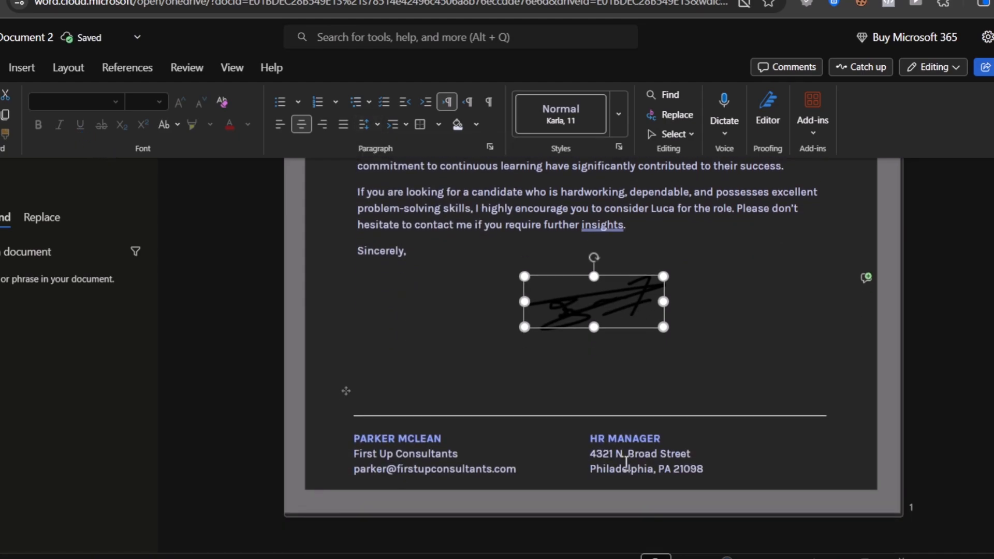
left_click(590, 402)
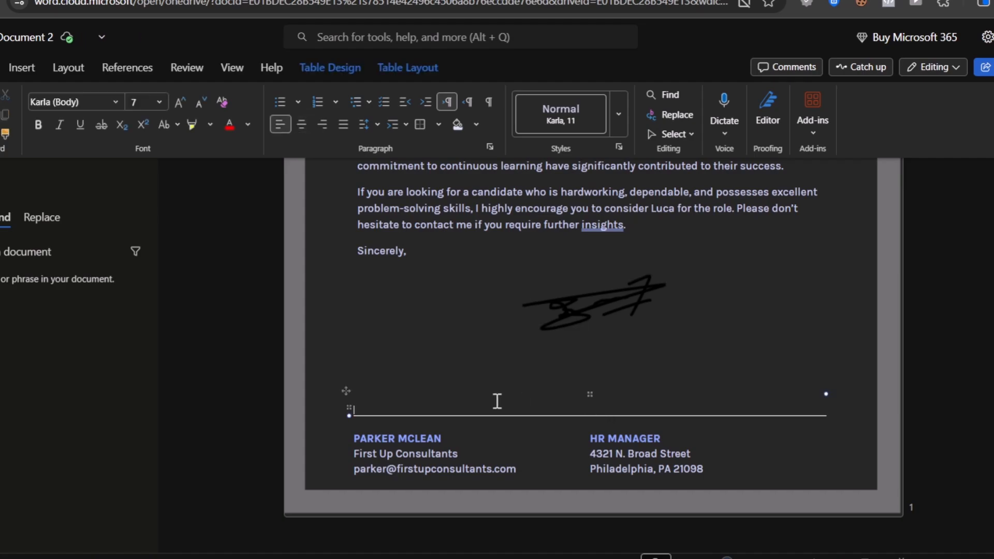
left_click(441, 376)
key("BackSpace")
key("BackSpace")
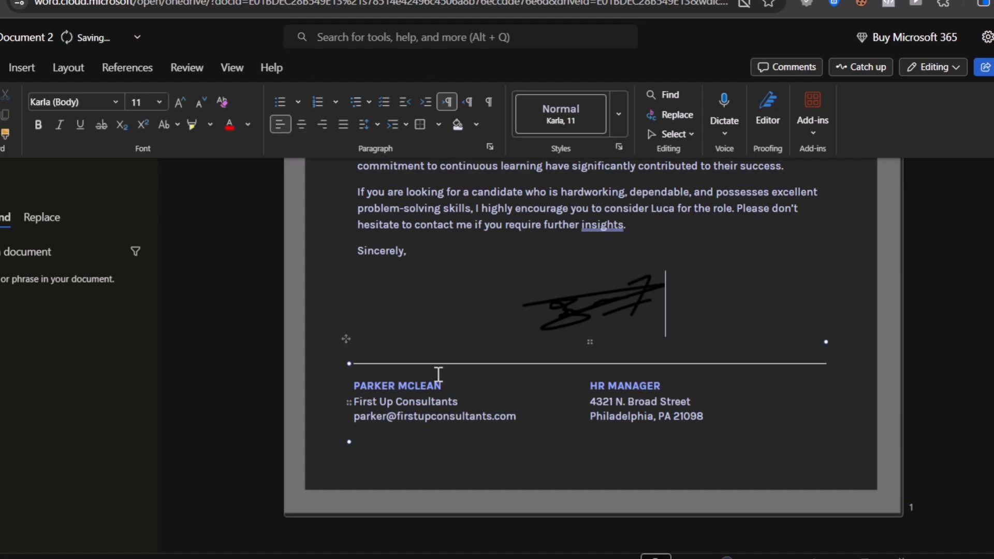
left_click(821, 434)
left_click(408, 270)
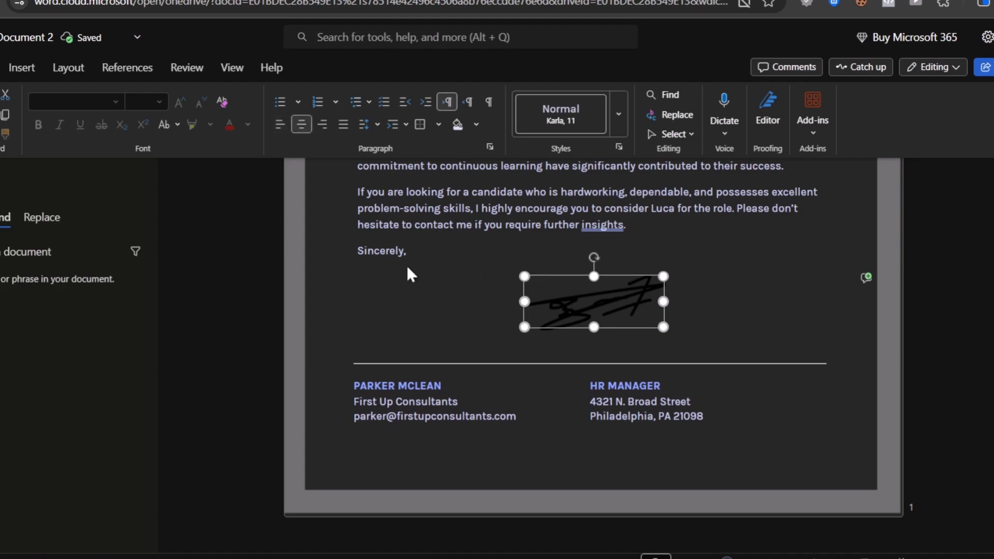
left_click(433, 248)
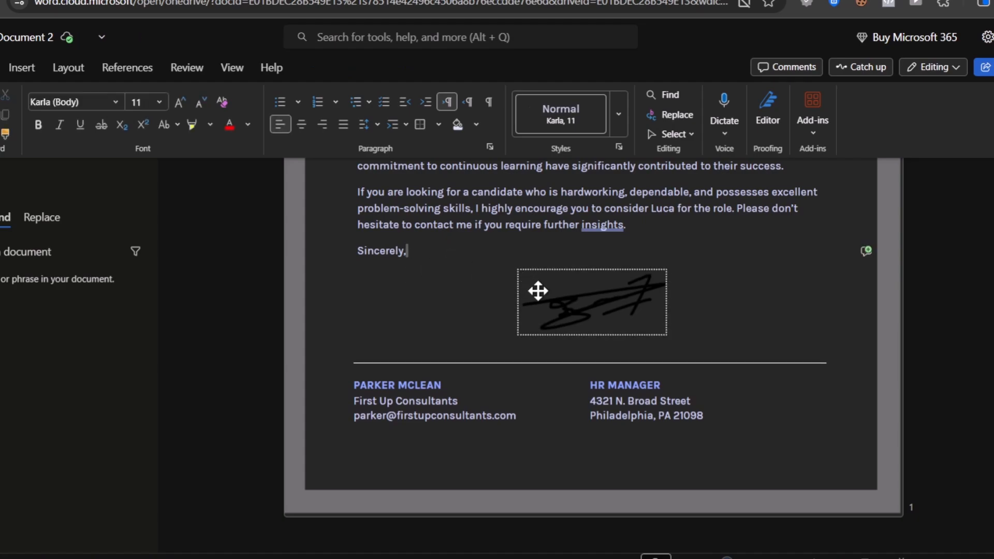
left_click(715, 413)
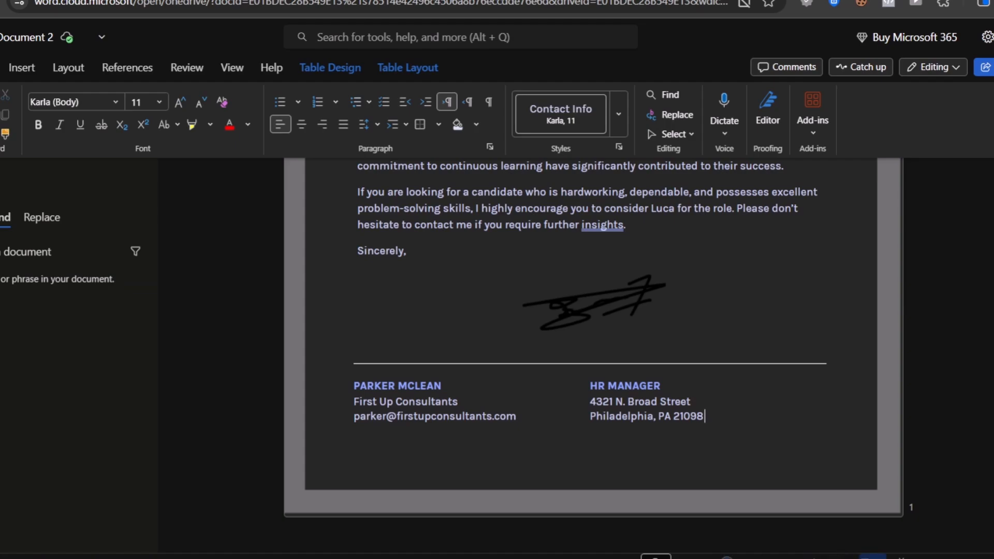
- Fit the whole page in view and check the signature drawing's placement between "Sincerely," and the contact block
left_click(873, 558)
scroll(834, 484, "down", 1)
scroll(834, 483, "down", 10)
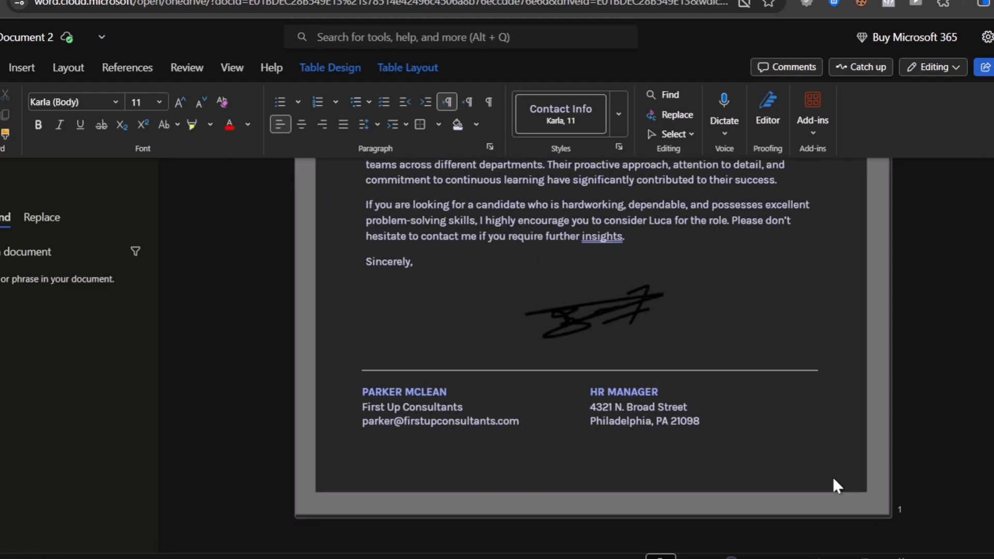
scroll(828, 480, "up", 2)
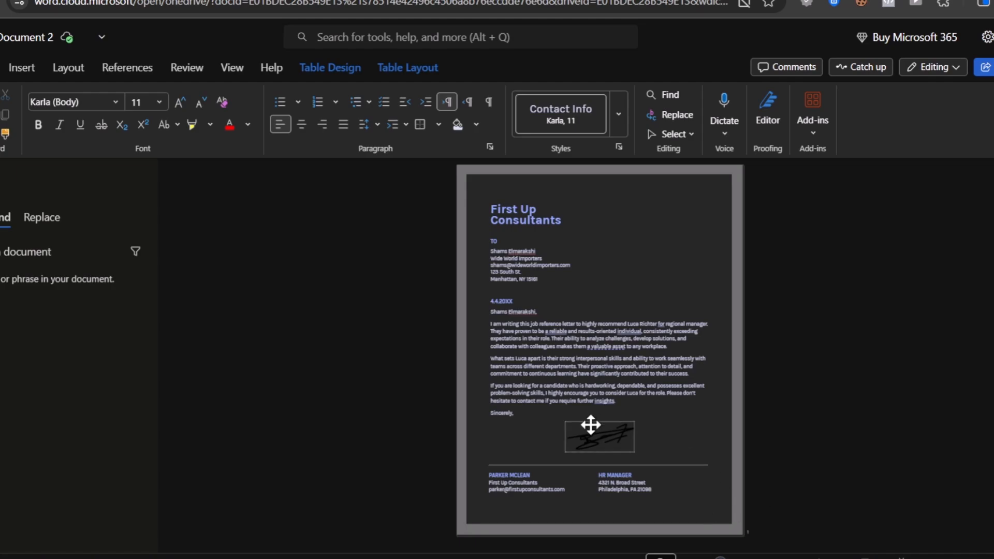
left_click(606, 505)
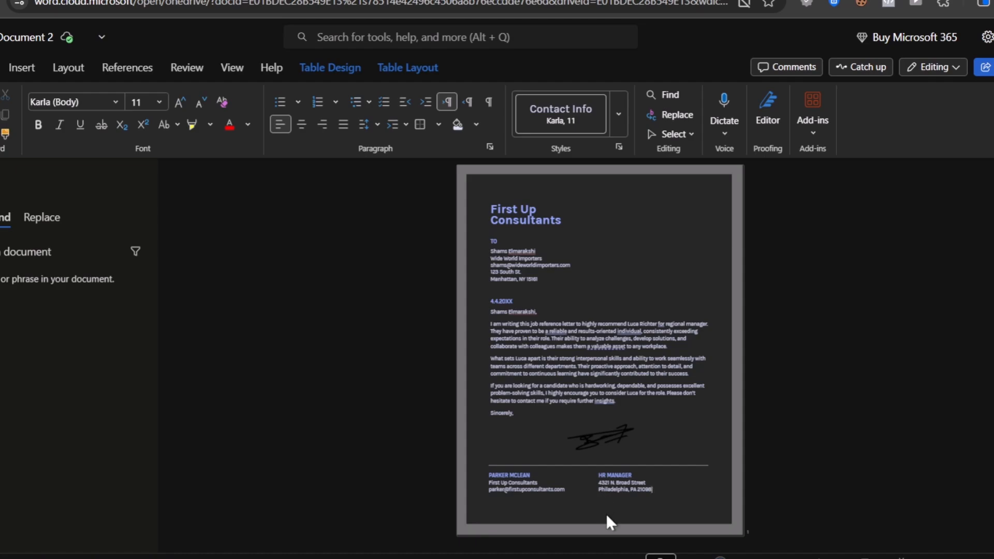
left_click(595, 442)
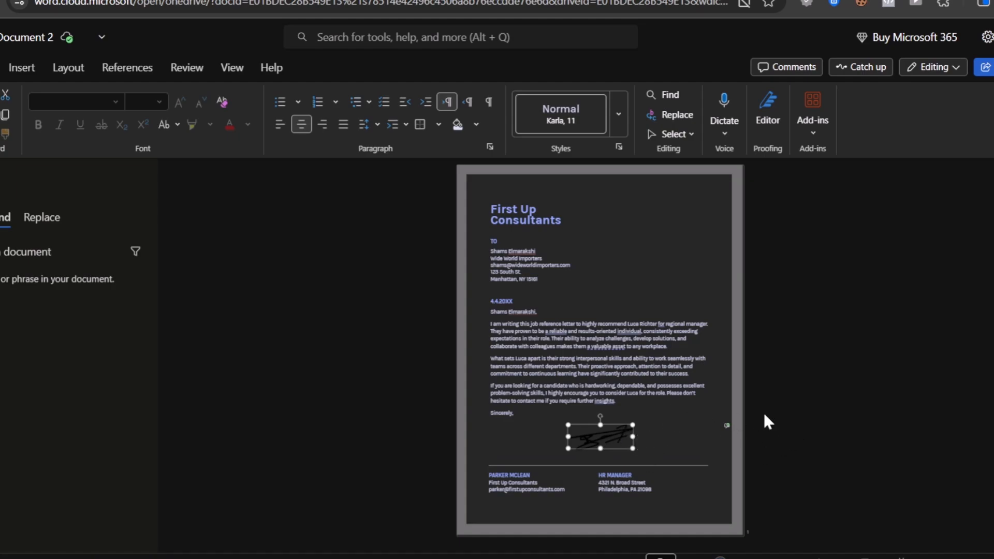
left_click(764, 428)
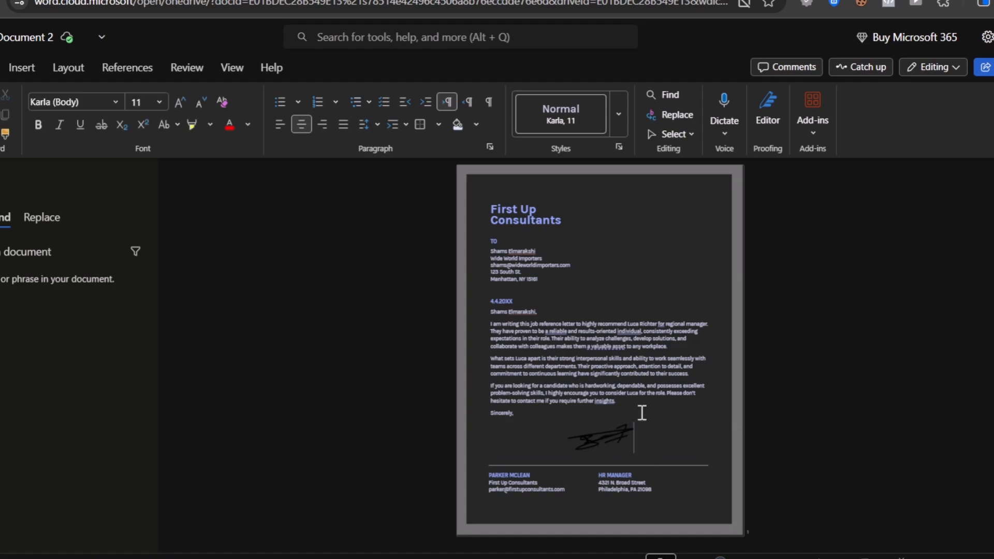
- Review the sharing dialog for Document 2.docx and the export options, closing both without sharing or downloading
left_click(985, 67)
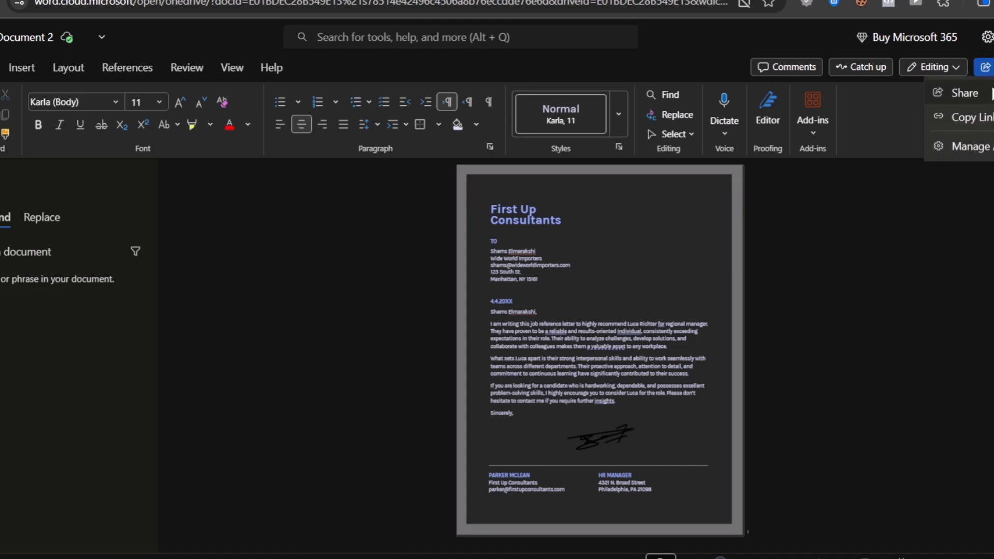
left_click(986, 94)
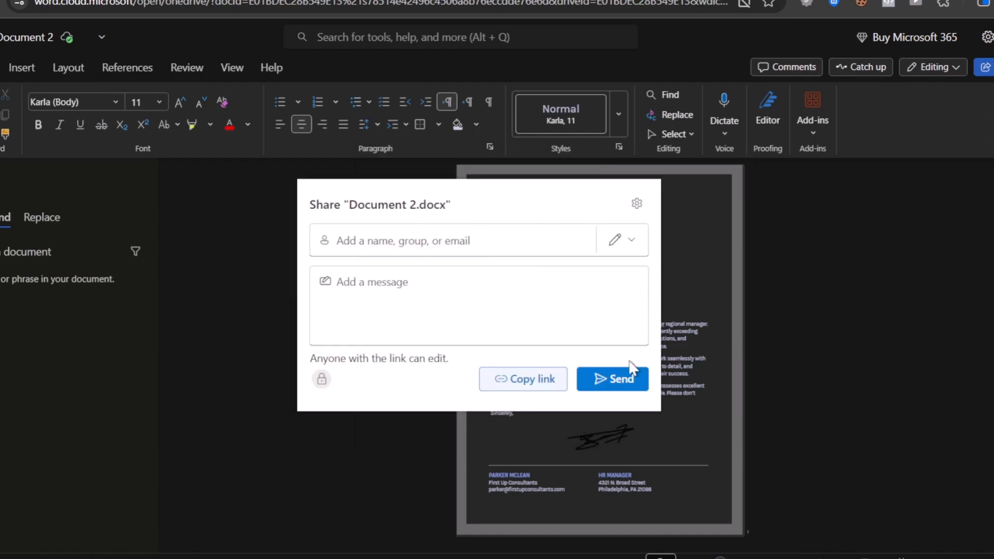
left_click(636, 203)
left_click(538, 479)
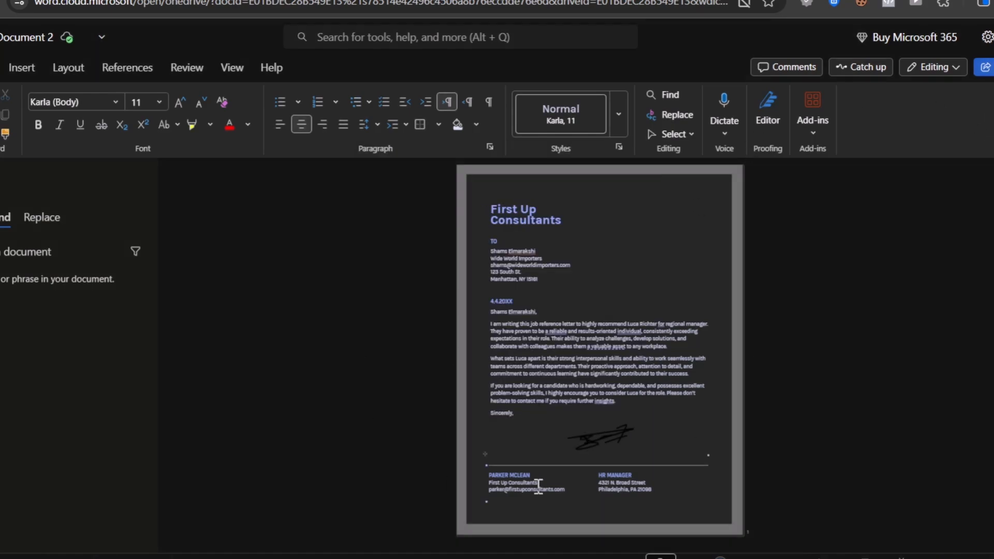
left_click(0, 67)
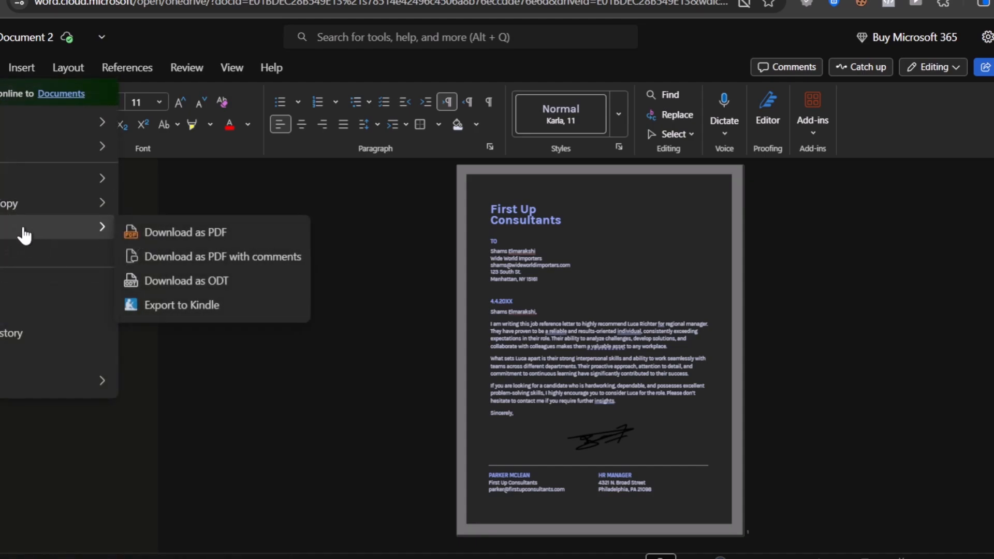
left_click(826, 381)
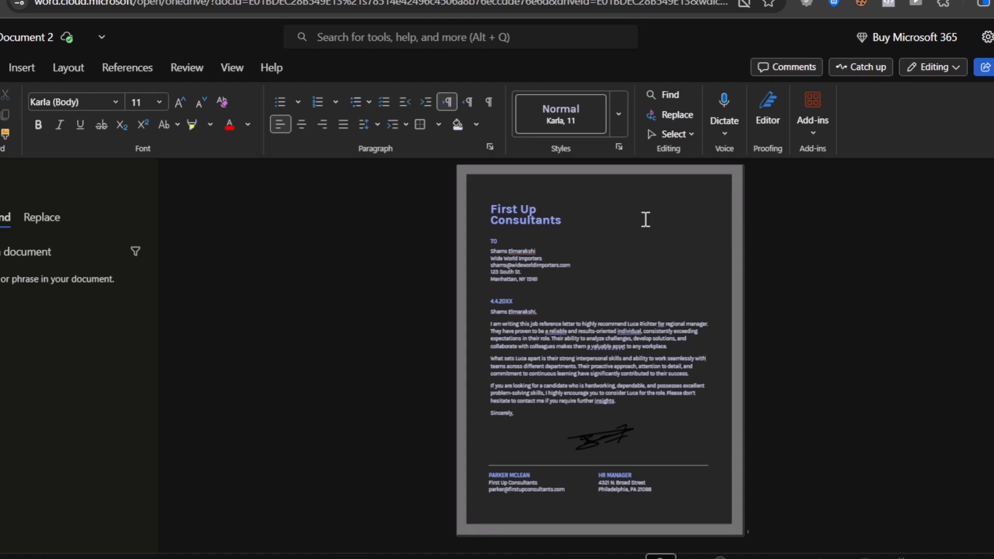
- Look through the symbols available for insertion and close the list without inserting one
left_click(28, 66)
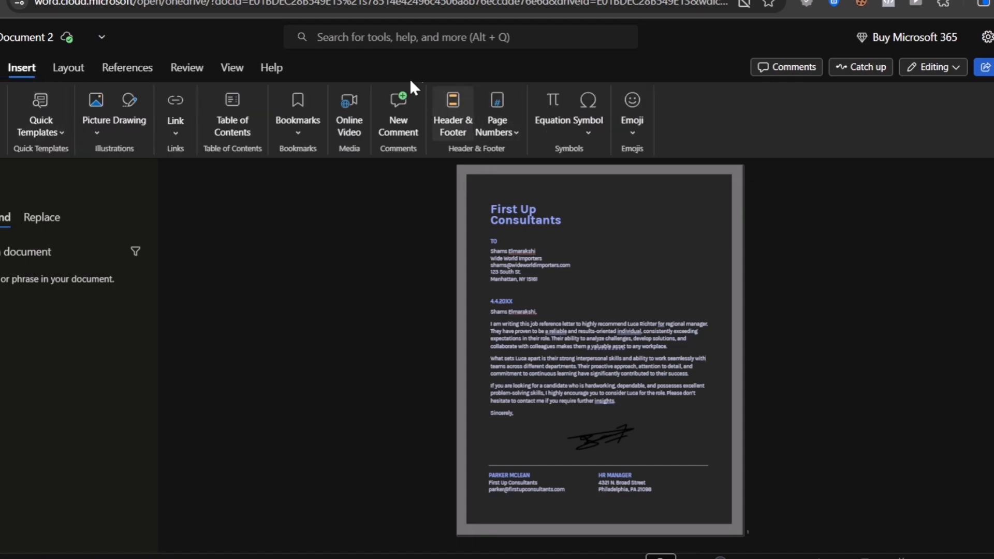
left_click(591, 133)
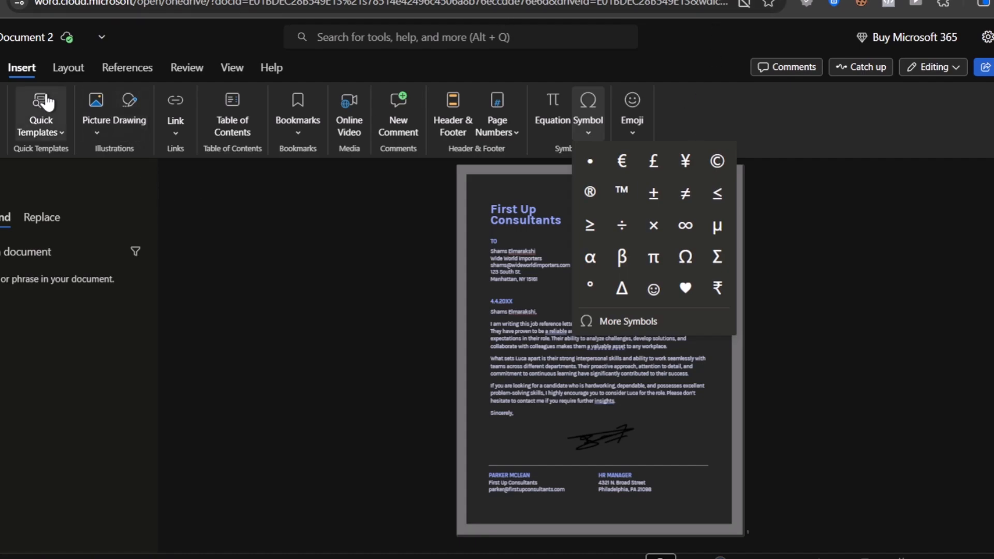
left_click(677, 415)
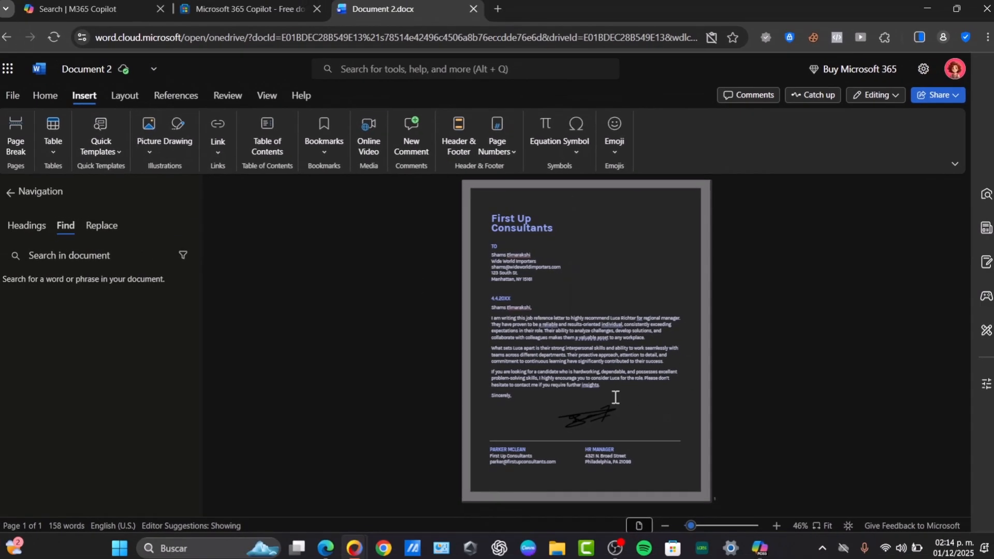
- Look at inserting a picture from this device and close the file picker without choosing a file
left_click(150, 138)
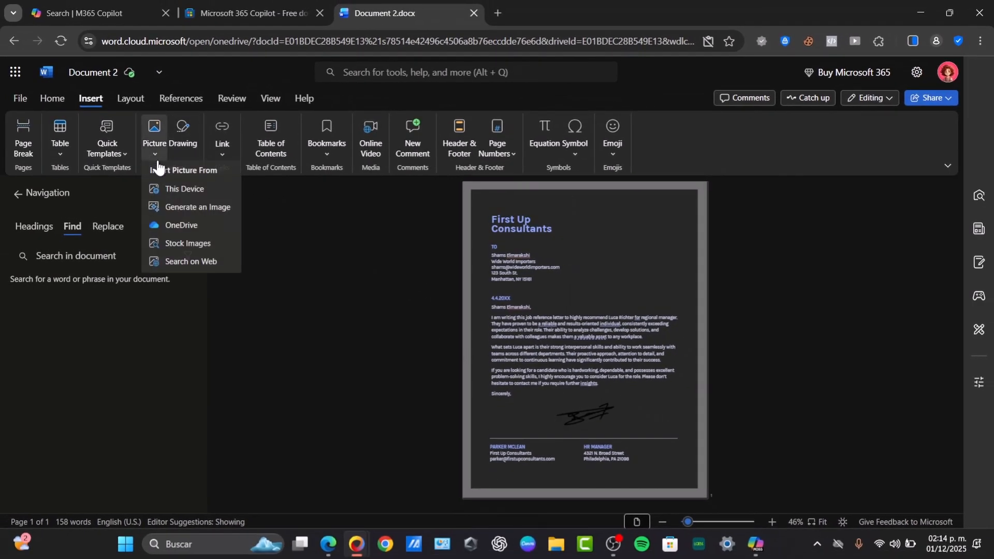
left_click(196, 188)
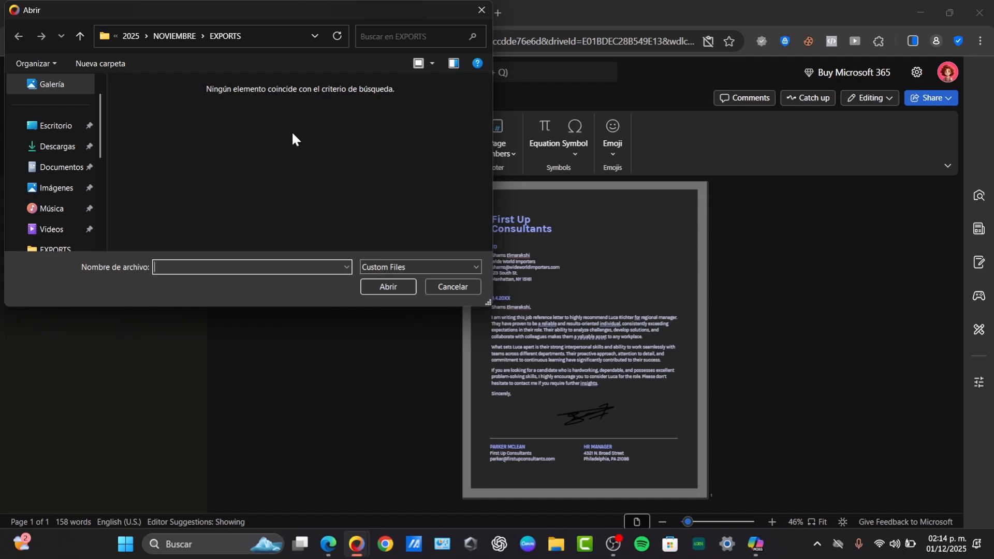
left_click(453, 287)
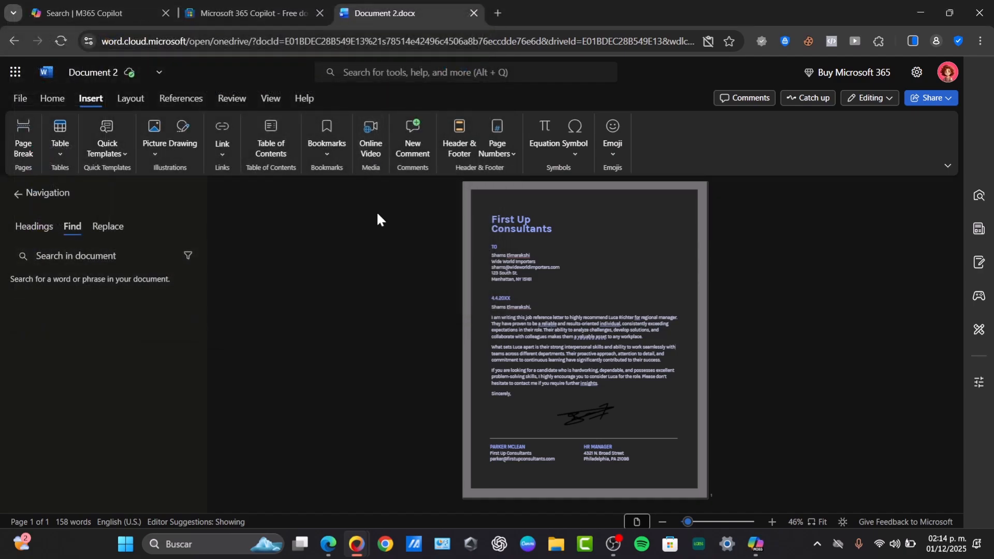
left_click(577, 415)
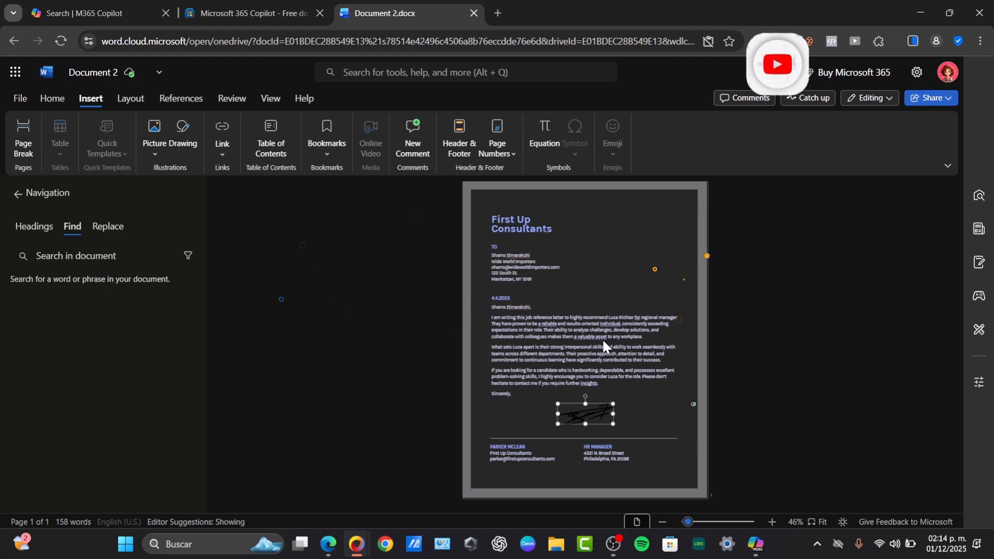
left_click(746, 343)
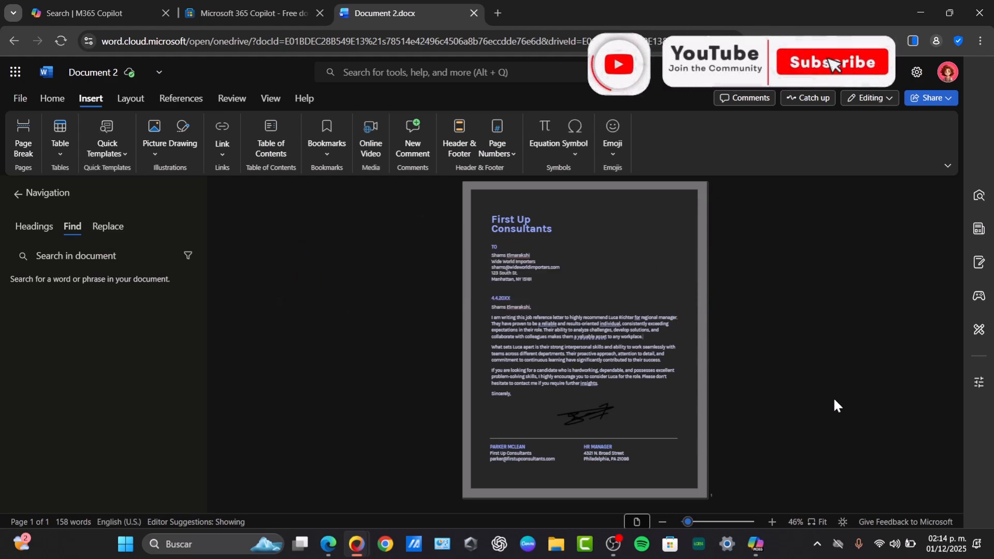